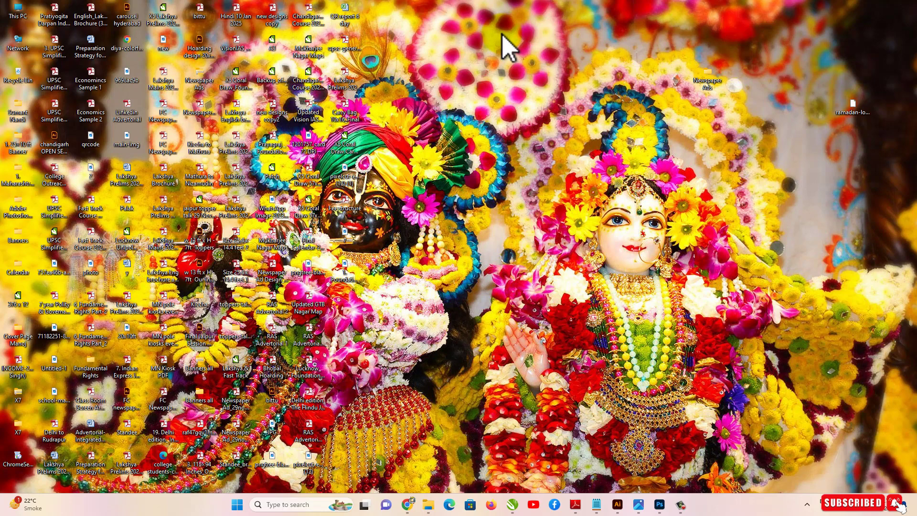
Step: Refresh the desktop and bring the Photoshop window with the before/after thumbnail to the front
{"action": "right_click", "coordinate": [502, 36]}
{"action": "left_click", "coordinate": [511, 73]}
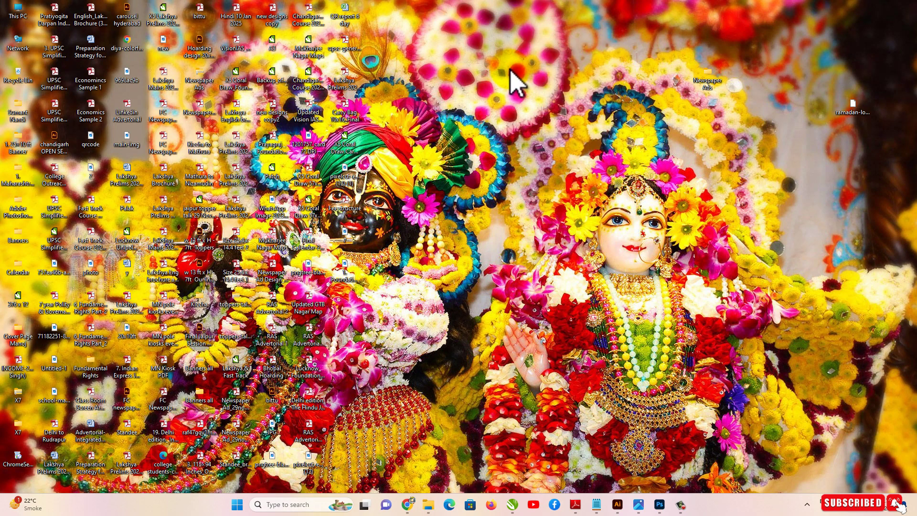
{"action": "left_click", "coordinate": [658, 505]}
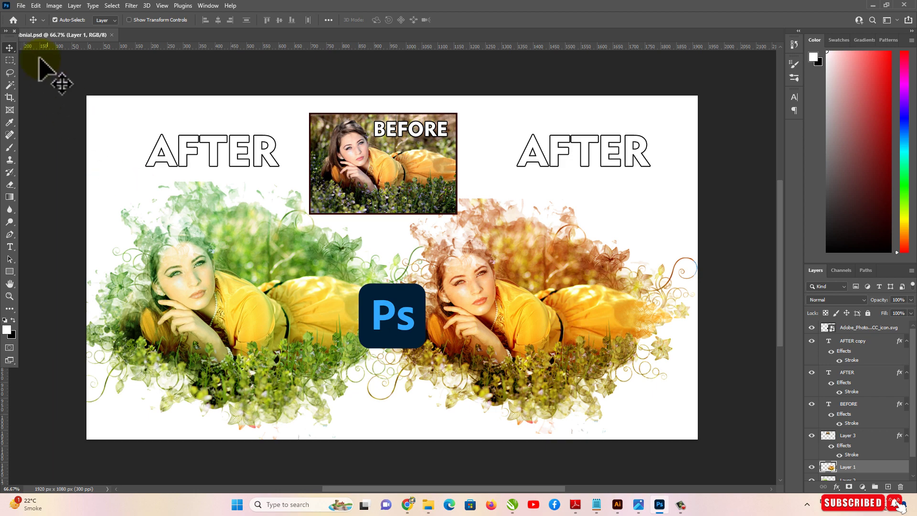
Step: Create Untitled-1 via File > New at 1500 × 1000 px, 200 ppi, with a White background
{"action": "left_click", "coordinate": [21, 6]}
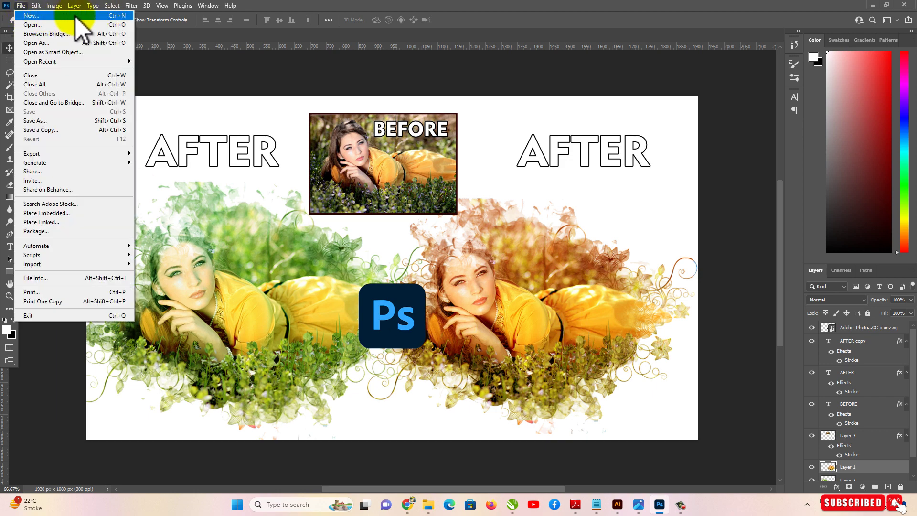
{"action": "left_click", "coordinate": [77, 16]}
{"action": "type", "text": "1080"}
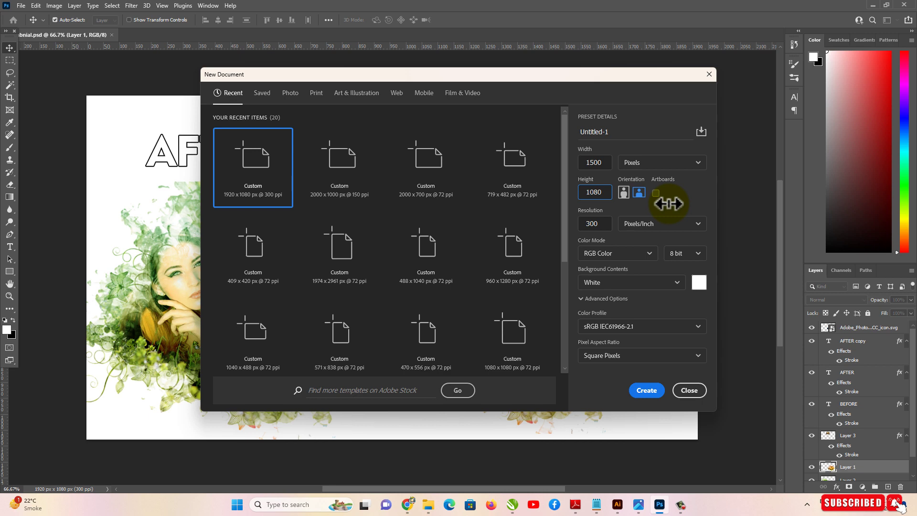
{"action": "key", "text": "ctrl+a"}
{"action": "type", "text": "10"}
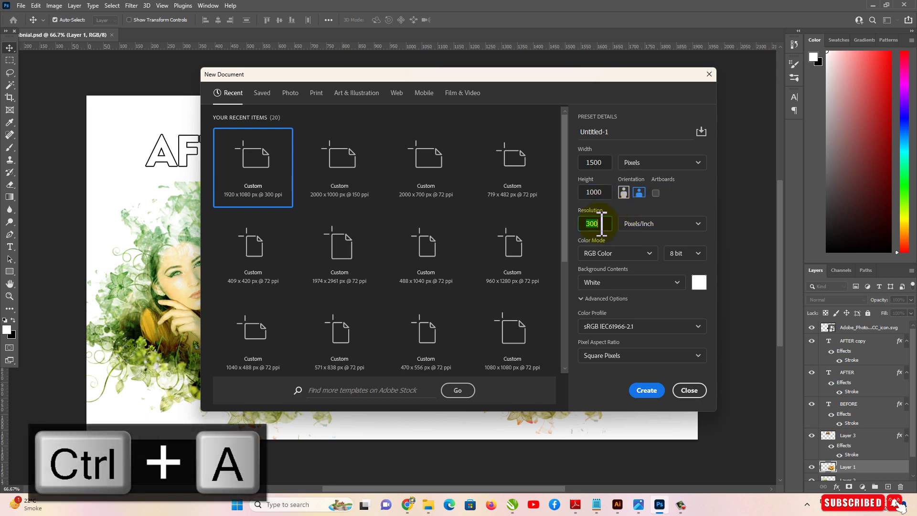
{"action": "type", "text": "00"}
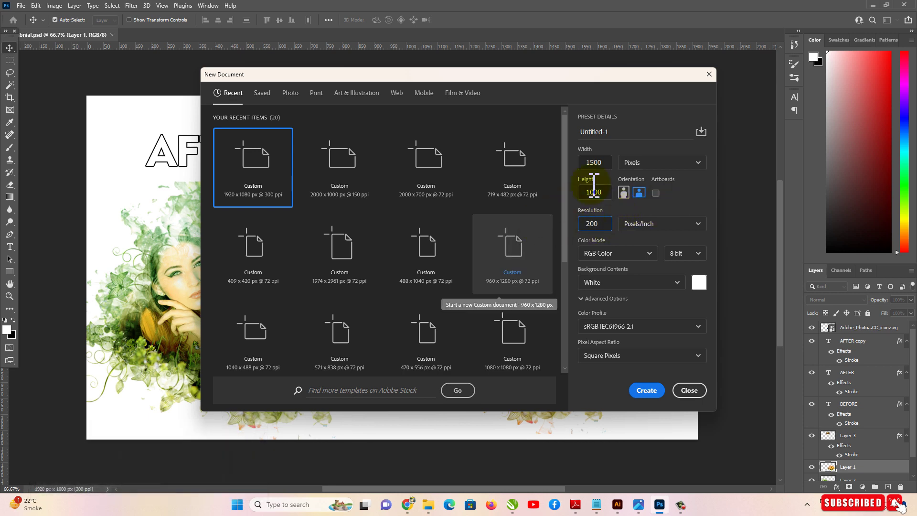
{"action": "left_click", "coordinate": [635, 283]}
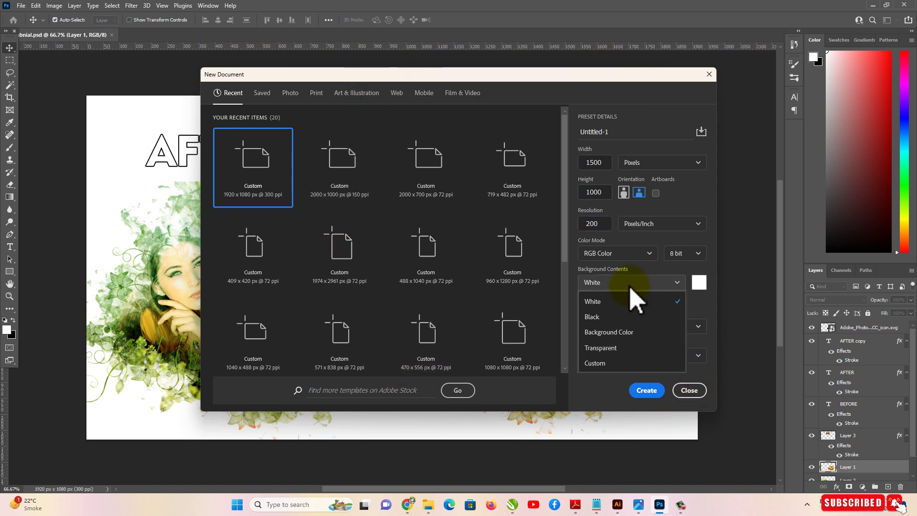
{"action": "left_click", "coordinate": [628, 303]}
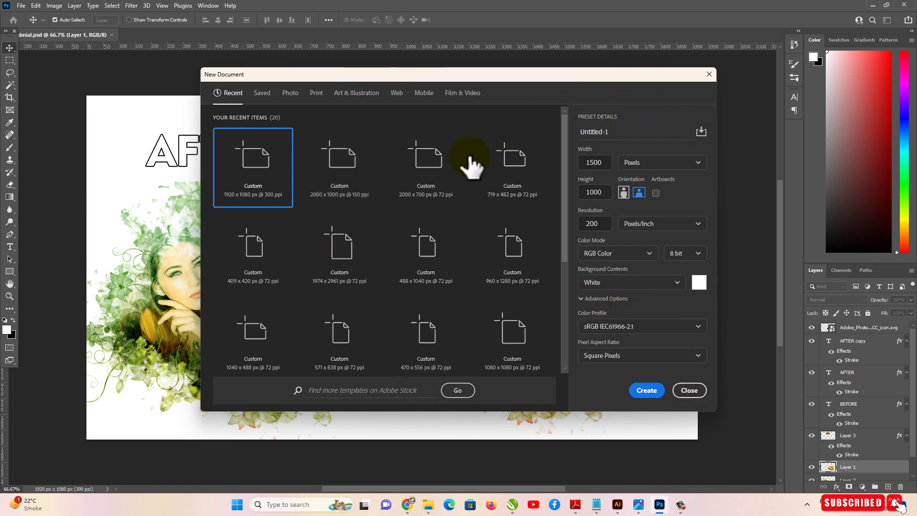
{"action": "left_click", "coordinate": [662, 390]}
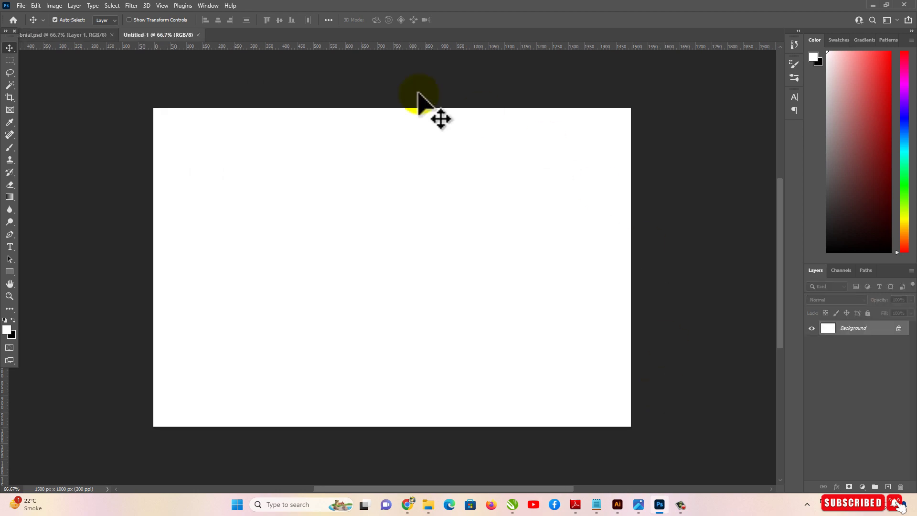
Step: Open wallpaperflare.com_wallpaper and ClipartKey_218328 together from the 5. Photo Editing folder
{"action": "left_click", "coordinate": [21, 5]}
{"action": "left_click", "coordinate": [31, 25]}
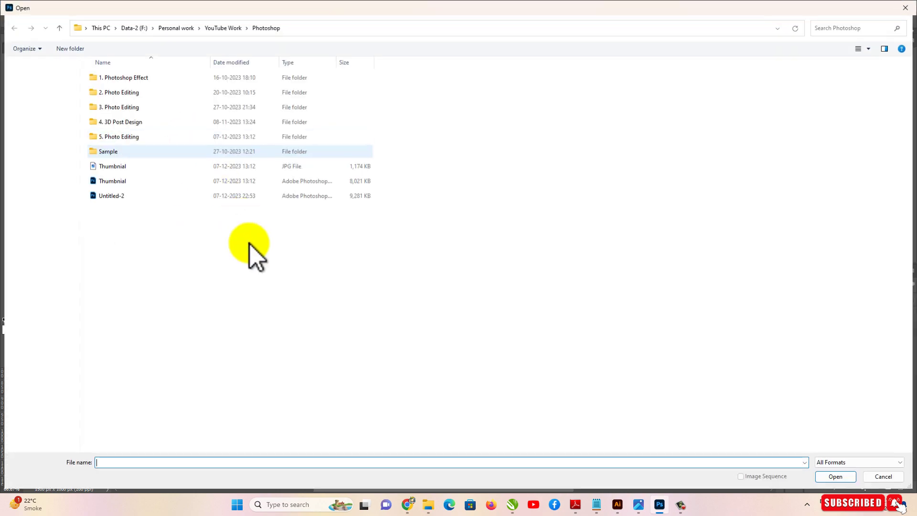
{"action": "double_click", "coordinate": [151, 136]}
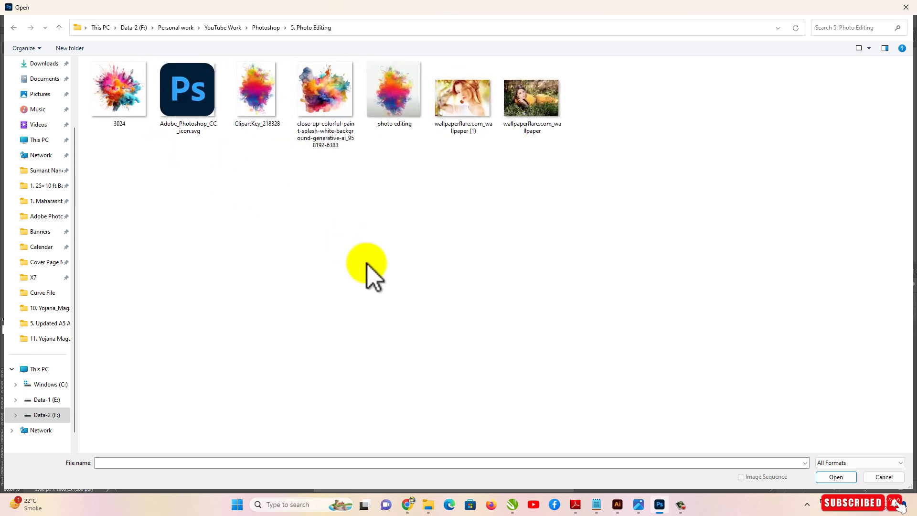
{"action": "left_click", "coordinate": [745, 134]}
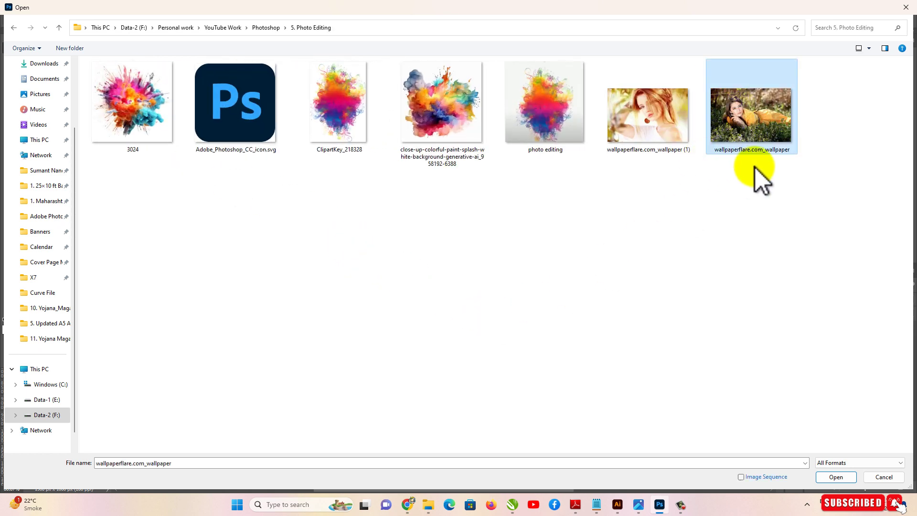
{"action": "left_click", "coordinate": [345, 76], "text": "ctrl"}
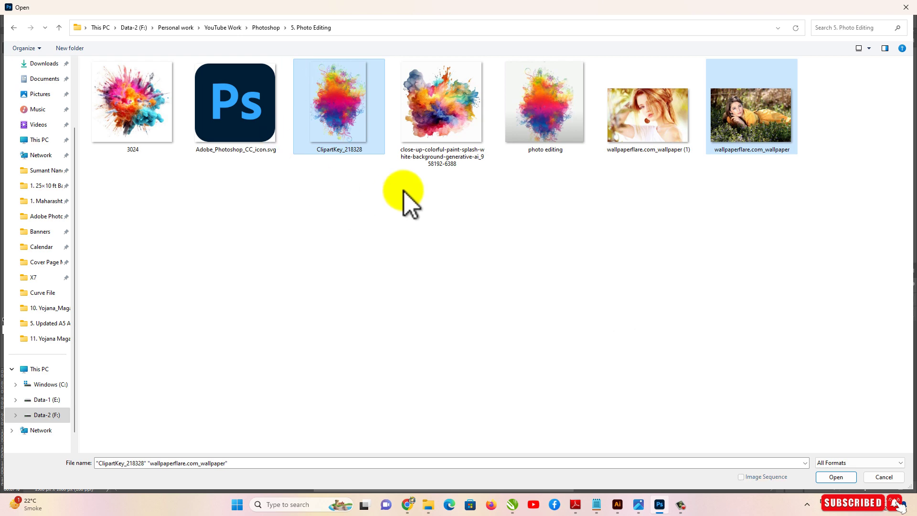
{"action": "left_click", "coordinate": [836, 477]}
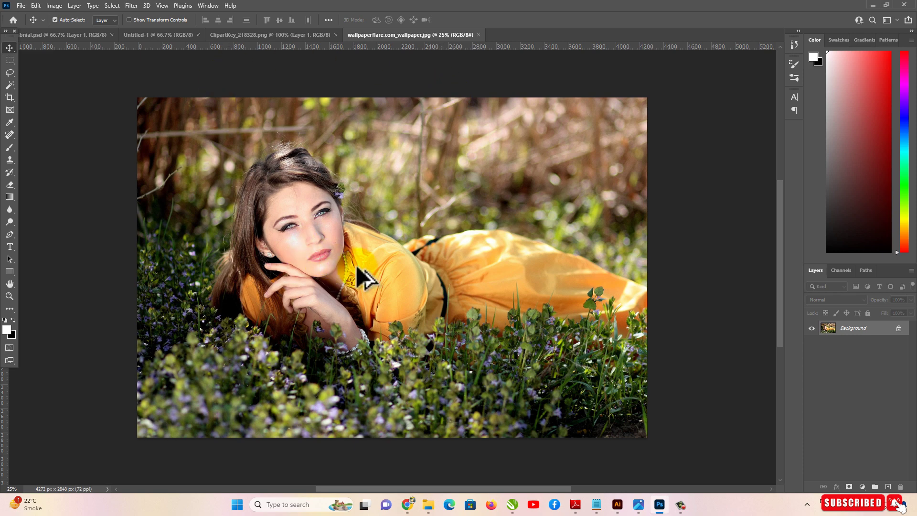
Step: Copy the entire woman-in-grass photo and paste it into Untitled-1
{"action": "scroll", "coordinate": [361, 270], "scroll_direction": "down", "scroll_amount": 2}
{"action": "left_click", "coordinate": [282, 38]}
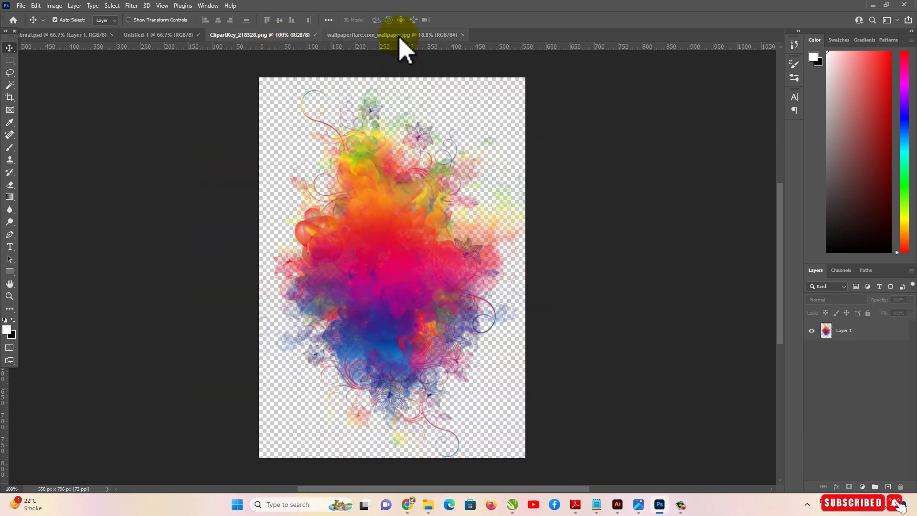
{"action": "left_click", "coordinate": [432, 32]}
{"action": "key", "text": "ctrl+a"}
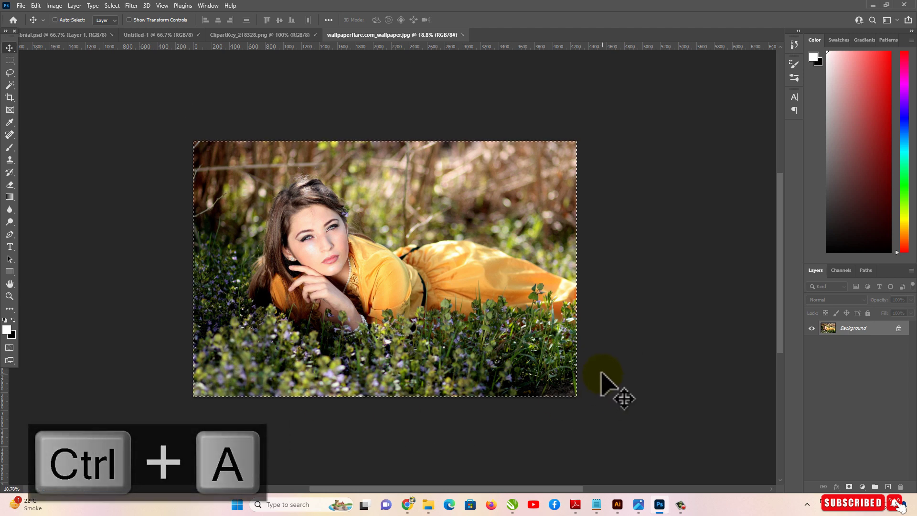
{"action": "key", "text": "ctrl+c"}
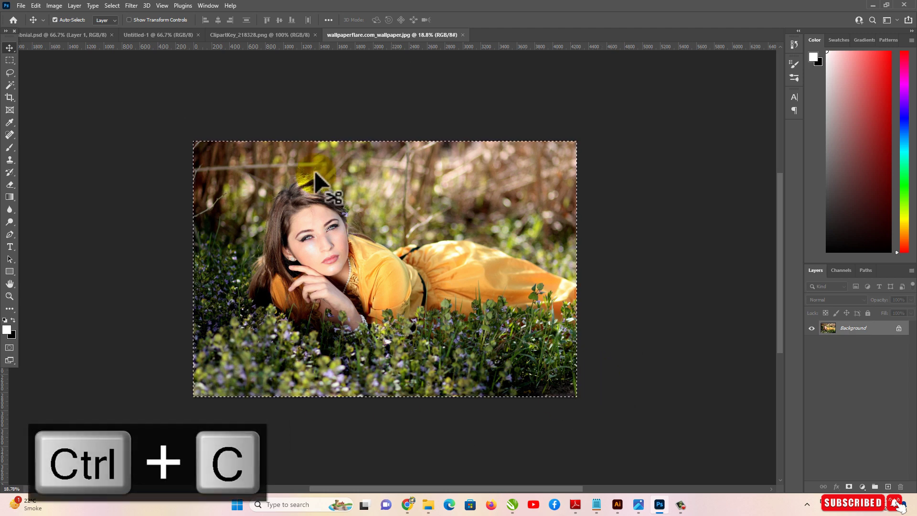
{"action": "left_click", "coordinate": [159, 35]}
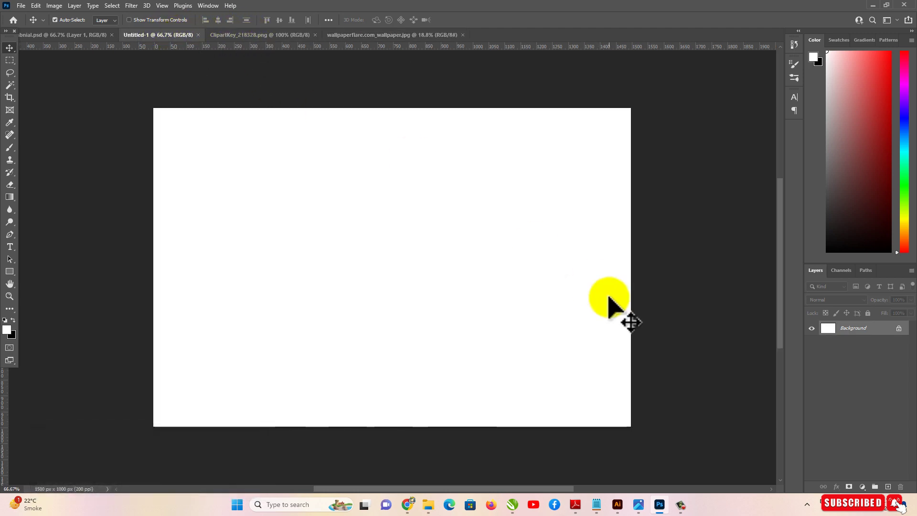
{"action": "key", "text": "ctrl+v"}
Step: Scale the pasted photo down and centre it with a white border, committing the transform
{"action": "key", "text": "ctrl+t"}
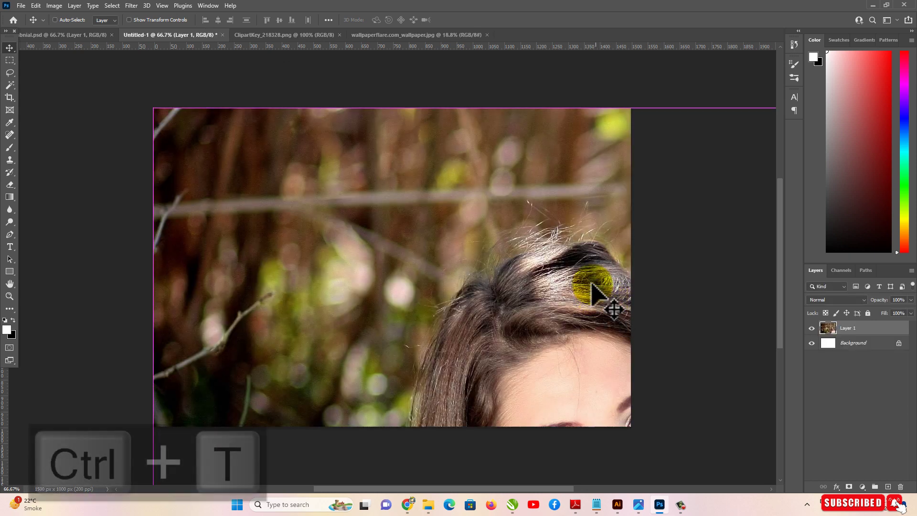
{"action": "left_click_drag", "start_coordinate": [462, 215], "coordinate": [204, 209]}
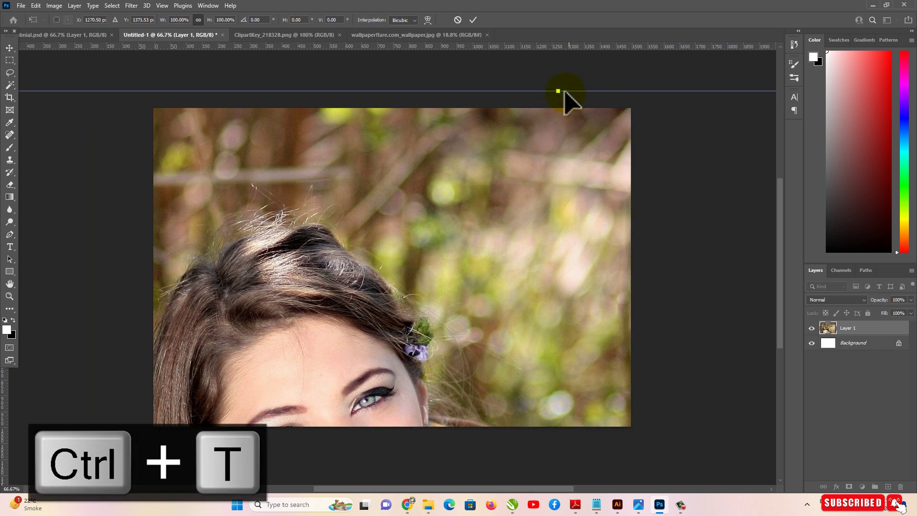
{"action": "mouse_move", "coordinate": [553, 114]}
{"action": "left_mouse_down"}
{"action": "mouse_move", "coordinate": [534, 375]}
{"action": "mouse_move", "coordinate": [378, 179]}
{"action": "mouse_move", "coordinate": [395, 125]}
{"action": "mouse_move", "coordinate": [411, 156]}
{"action": "left_mouse_up"}
{"action": "left_click_drag", "start_coordinate": [420, 222], "coordinate": [412, 232]}
{"action": "left_click", "coordinate": [473, 20]}
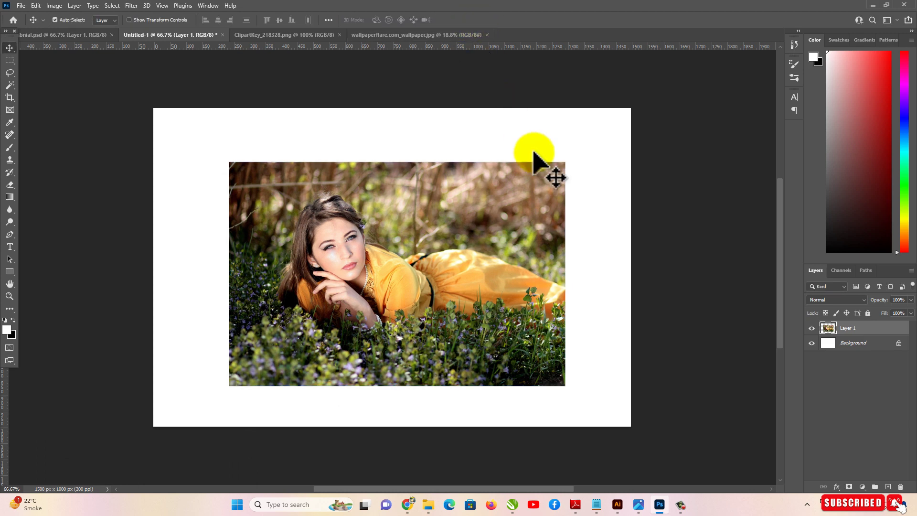
{"action": "scroll", "coordinate": [442, 330], "scroll_direction": "up", "scroll_amount": 2}
{"action": "scroll", "coordinate": [335, 332], "scroll_direction": "up", "scroll_amount": 1}
{"action": "left_click", "coordinate": [651, 282]}
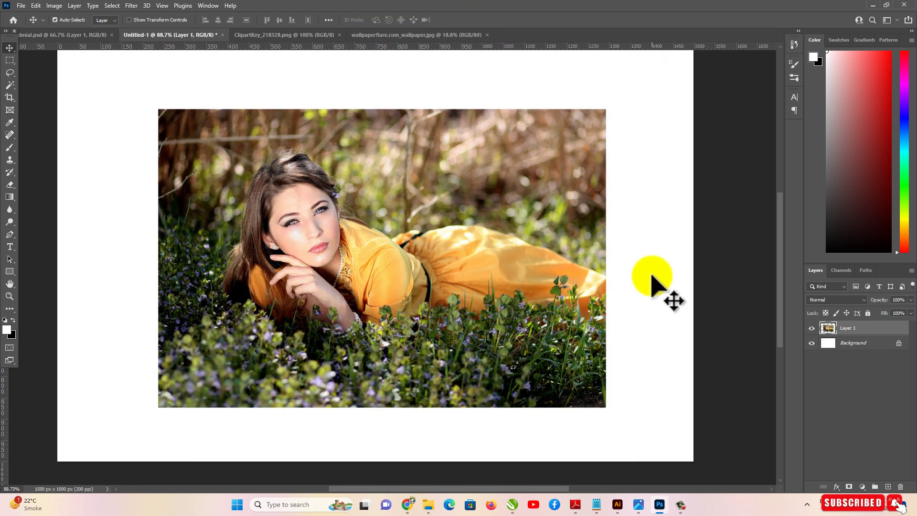
Step: Copy the whole ClipartKey splash and paste it over the photo in Untitled-1
{"action": "left_click", "coordinate": [281, 35]}
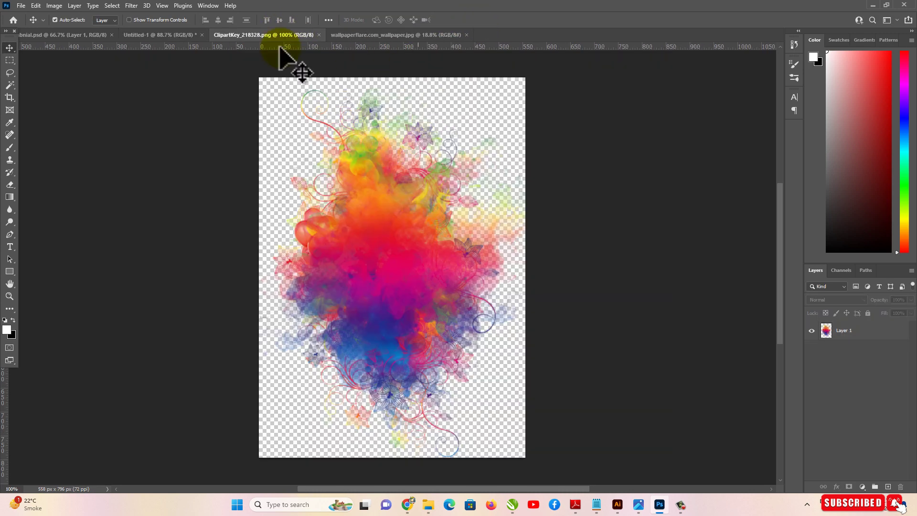
{"action": "key", "text": "ctrl+a"}
{"action": "key", "text": "ctrl+c"}
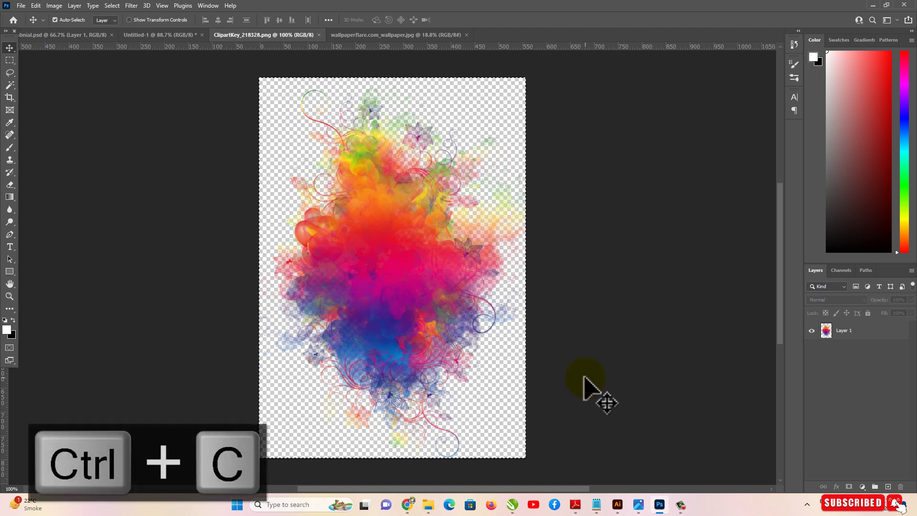
{"action": "left_click", "coordinate": [159, 38]}
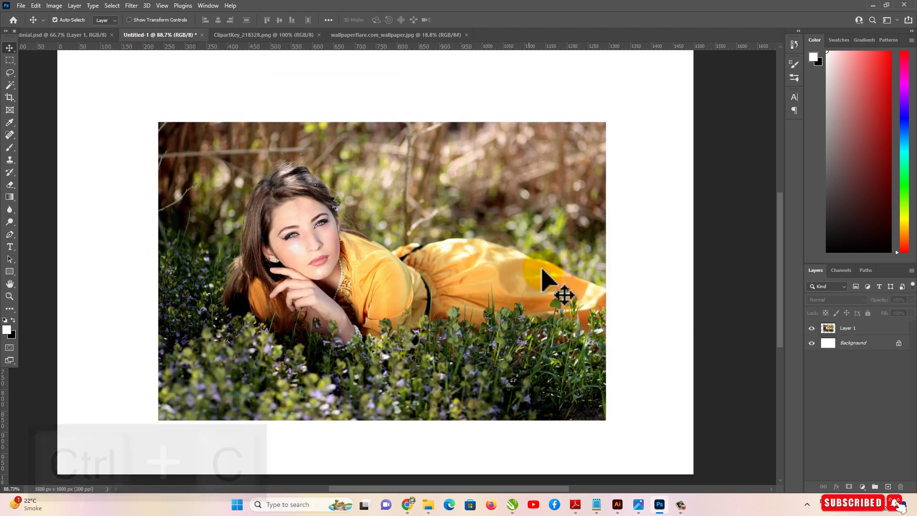
{"action": "key", "text": "ctrl+v"}
Step: Rotate, enlarge and centre the splash so its swirls spill onto the white border
{"action": "key", "text": "ctrl+t"}
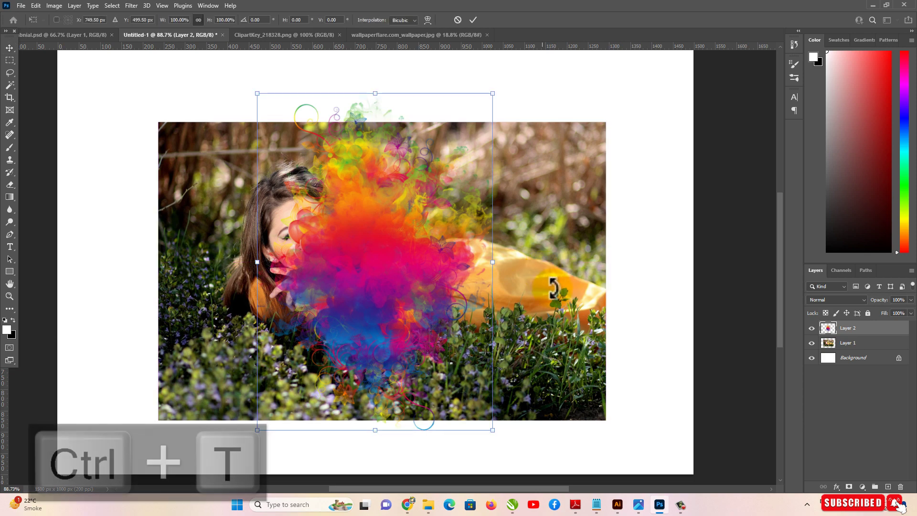
{"action": "mouse_move", "coordinate": [406, 78]}
{"action": "left_mouse_down"}
{"action": "mouse_move", "coordinate": [226, 134]}
{"action": "mouse_move", "coordinate": [235, 144]}
{"action": "left_mouse_up"}
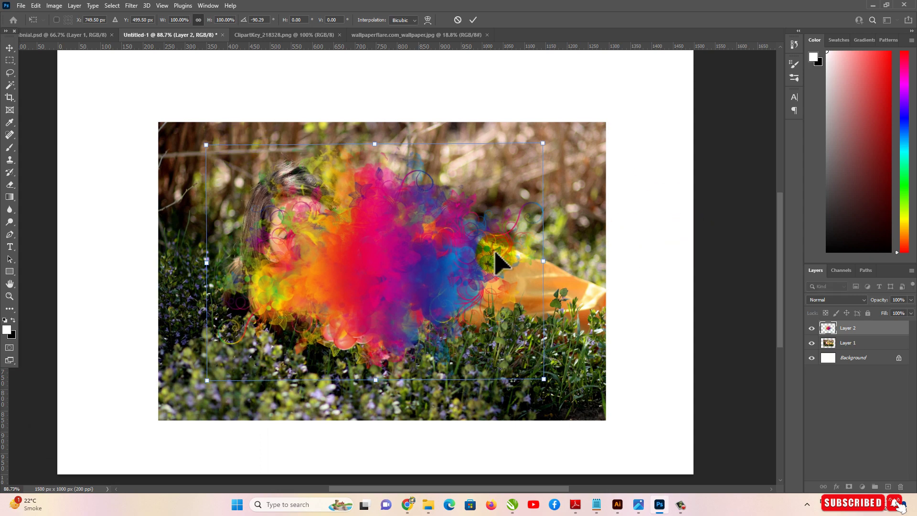
{"action": "scroll", "coordinate": [497, 262], "scroll_direction": "down", "scroll_amount": 1}
{"action": "left_click_drag", "start_coordinate": [541, 354], "coordinate": [605, 394]}
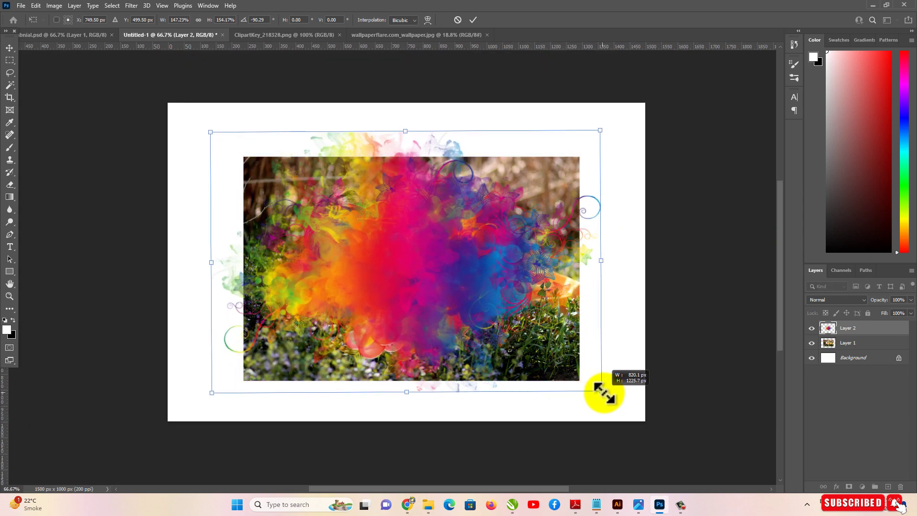
{"action": "left_click_drag", "start_coordinate": [467, 260], "coordinate": [468, 275]}
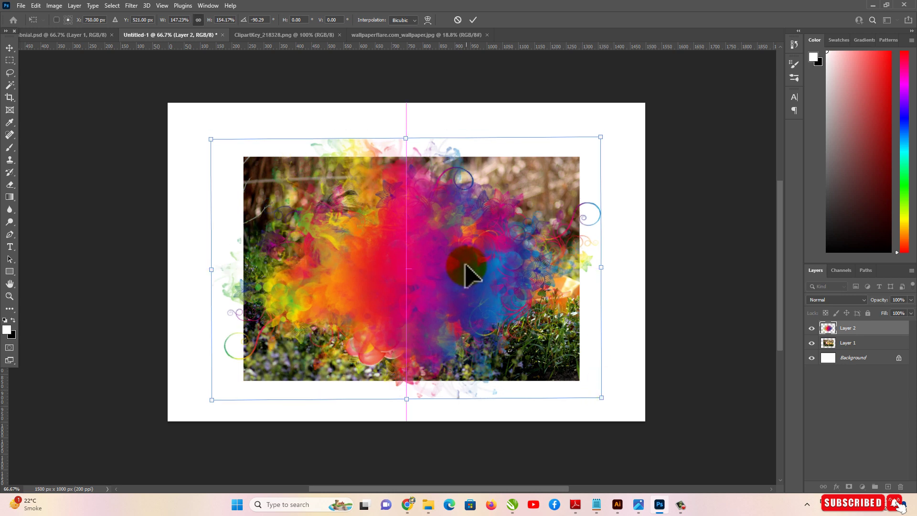
{"action": "left_click_drag", "start_coordinate": [605, 397], "coordinate": [624, 409]}
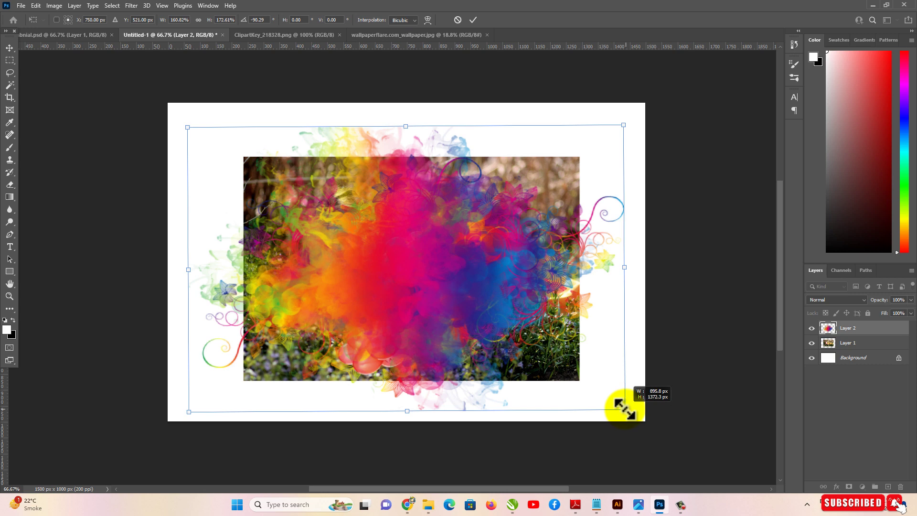
{"action": "left_click_drag", "start_coordinate": [625, 410], "coordinate": [620, 408]}
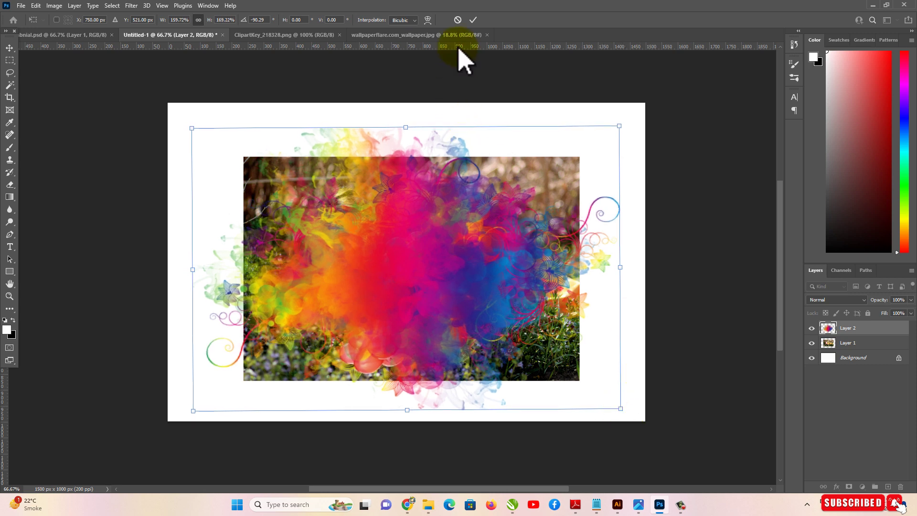
{"action": "left_click", "coordinate": [473, 19]}
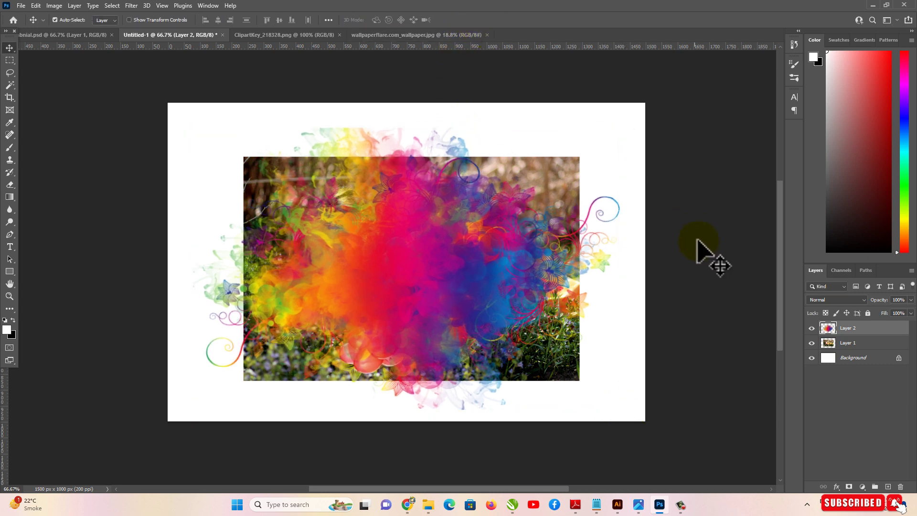
Step: Move Layer 1 above the splash and enlarge the photo to about 126%
{"action": "left_click", "coordinate": [858, 345]}
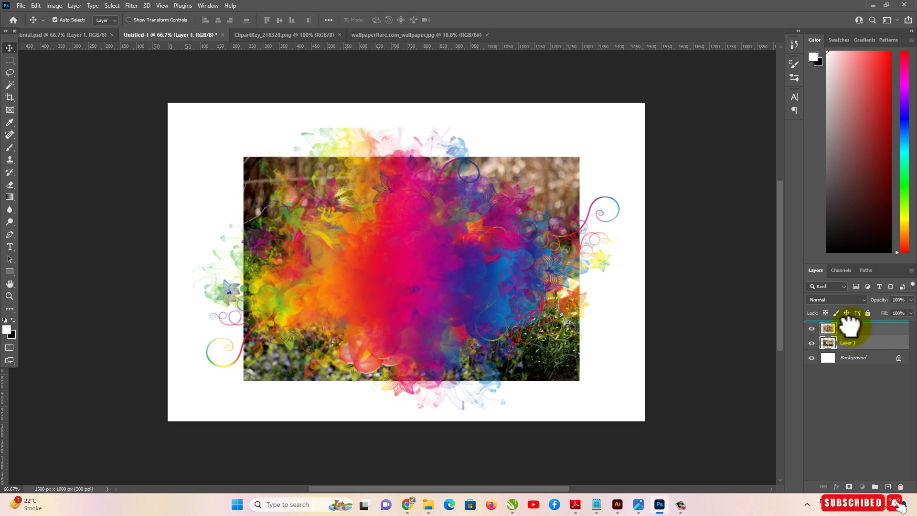
{"action": "left_click_drag", "start_coordinate": [849, 326], "coordinate": [849, 325]}
{"action": "key", "text": "ctrl+t"}
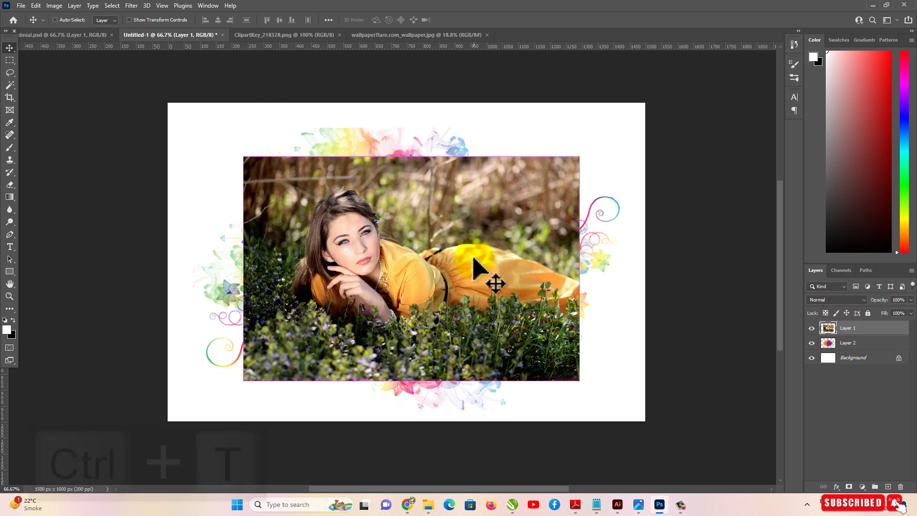
{"action": "left_click_drag", "start_coordinate": [412, 381], "coordinate": [422, 405]}
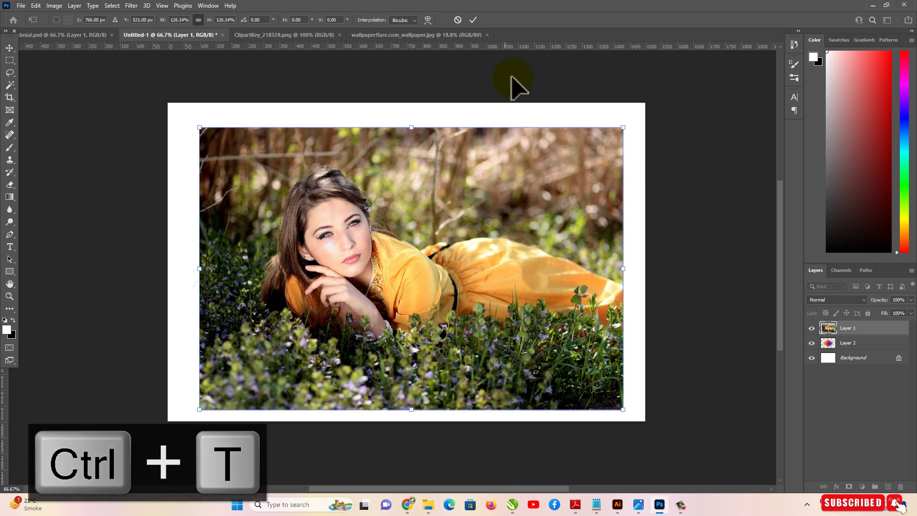
{"action": "left_click", "coordinate": [473, 19]}
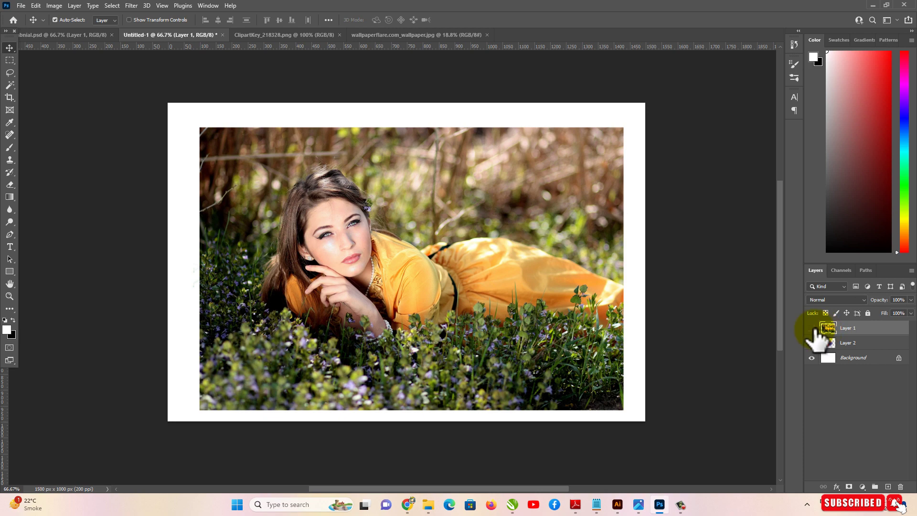
Step: Toggle the photo's visibility to compare, then hide and restore the Layers panel
{"action": "left_click", "coordinate": [811, 328]}
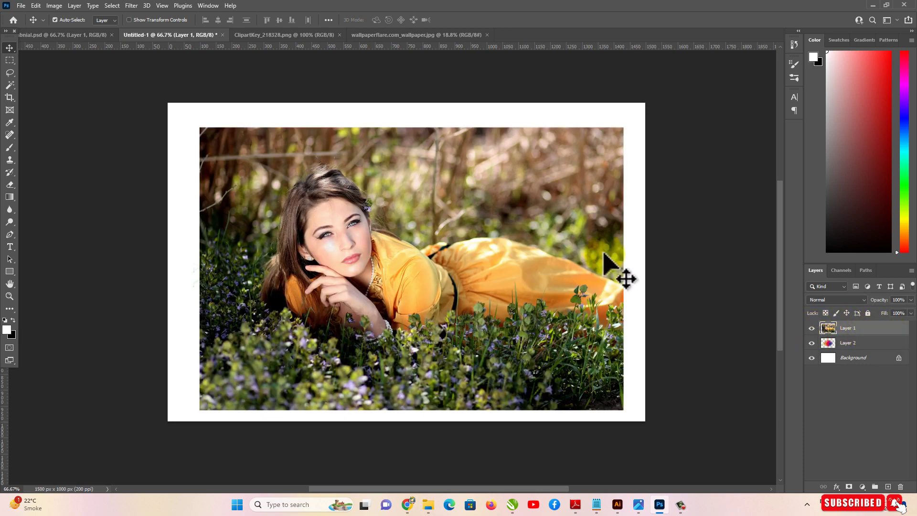
{"action": "left_click", "coordinate": [208, 5]}
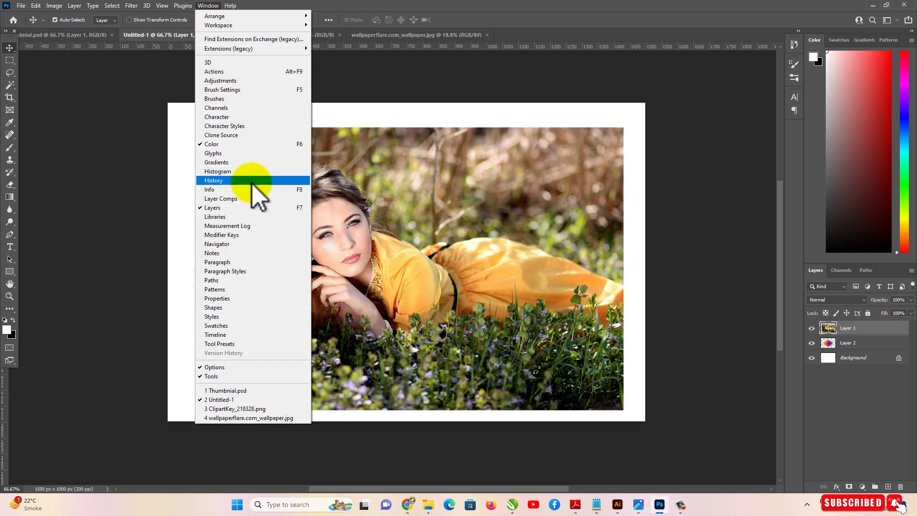
{"action": "left_click", "coordinate": [280, 207]}
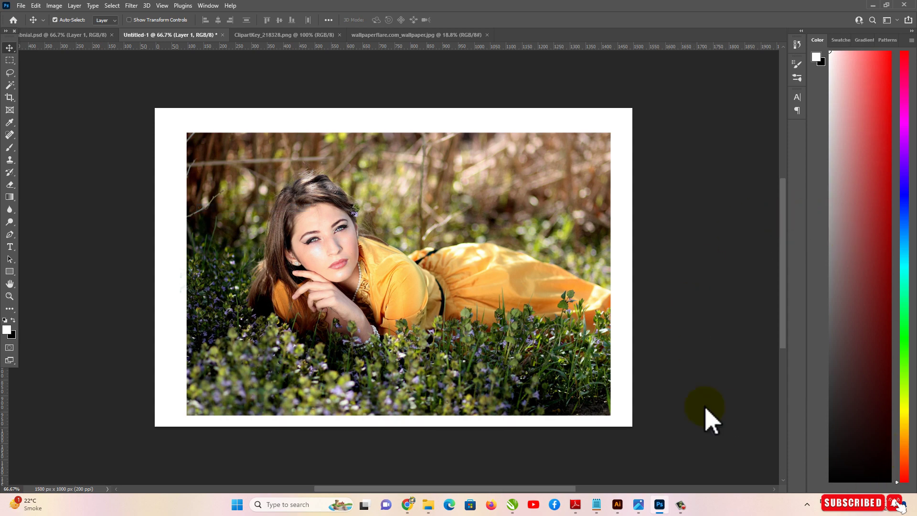
{"action": "left_click", "coordinate": [208, 5]}
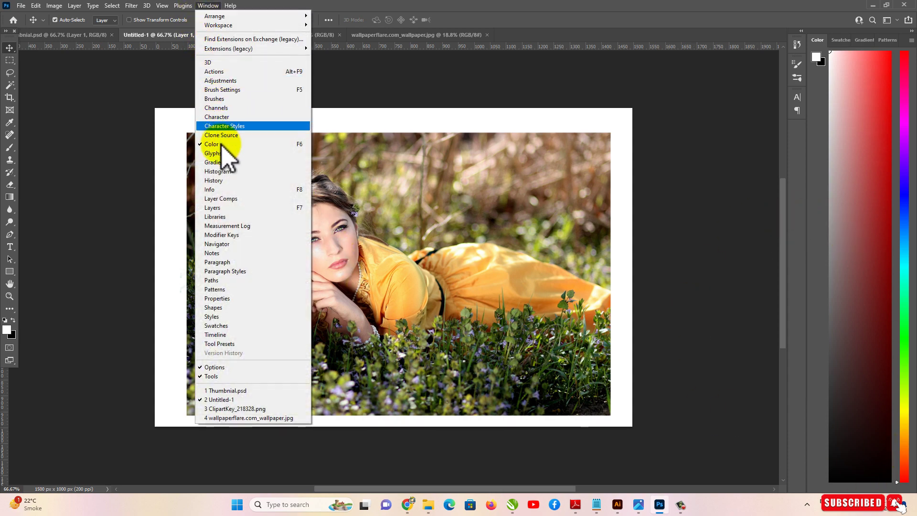
{"action": "left_click", "coordinate": [232, 207]}
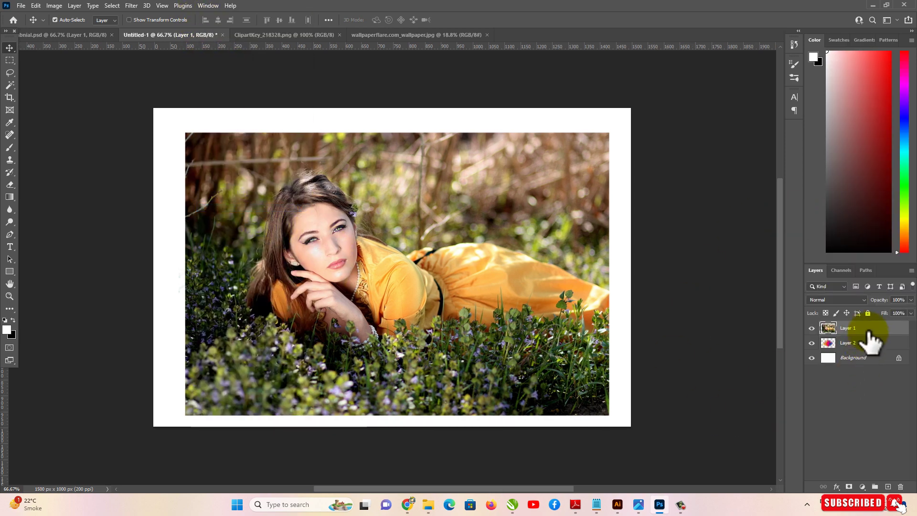
Step: Convert Layer 1 to a Smart Object and clip it into the splash with Create Clipping Mask
{"action": "right_click", "coordinate": [869, 332]}
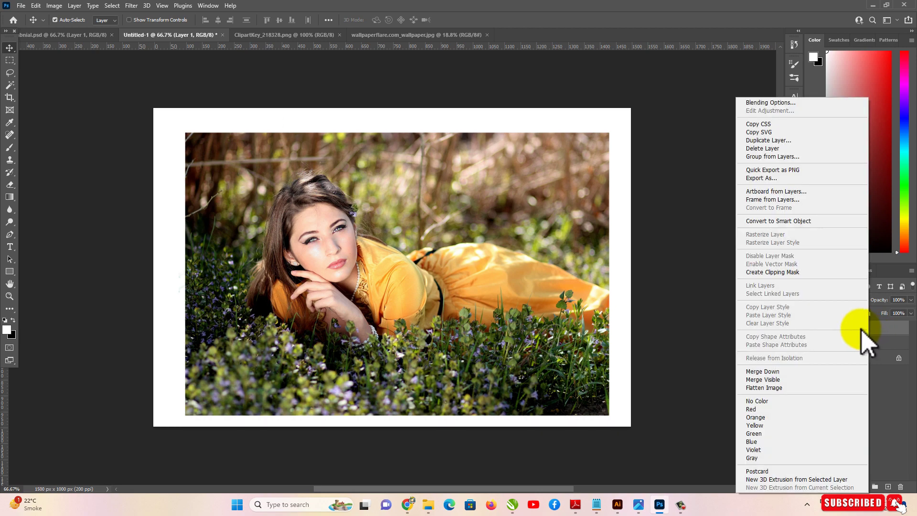
{"action": "left_click", "coordinate": [799, 221]}
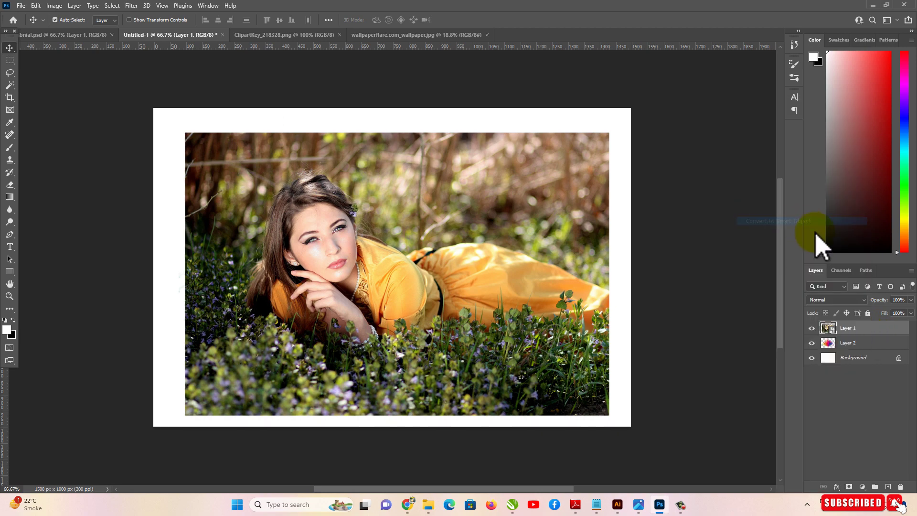
{"action": "right_click", "coordinate": [878, 328]}
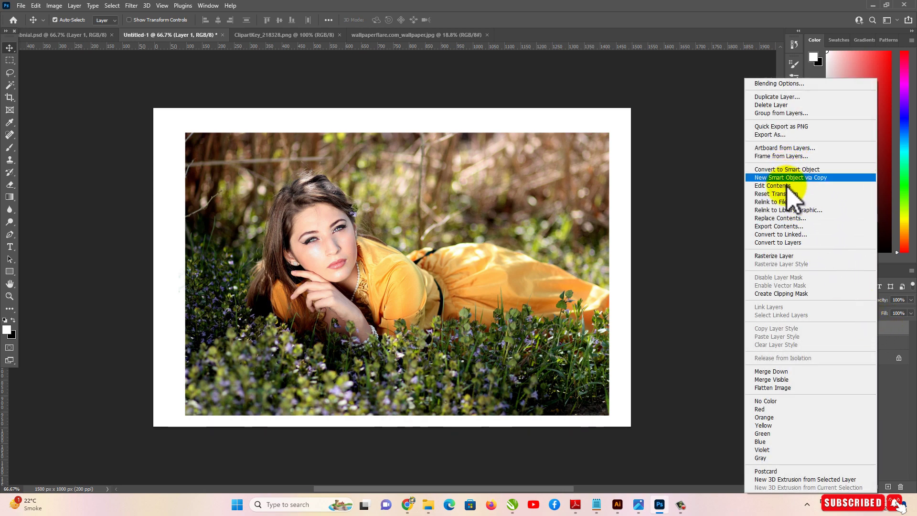
{"action": "left_click", "coordinate": [769, 294]}
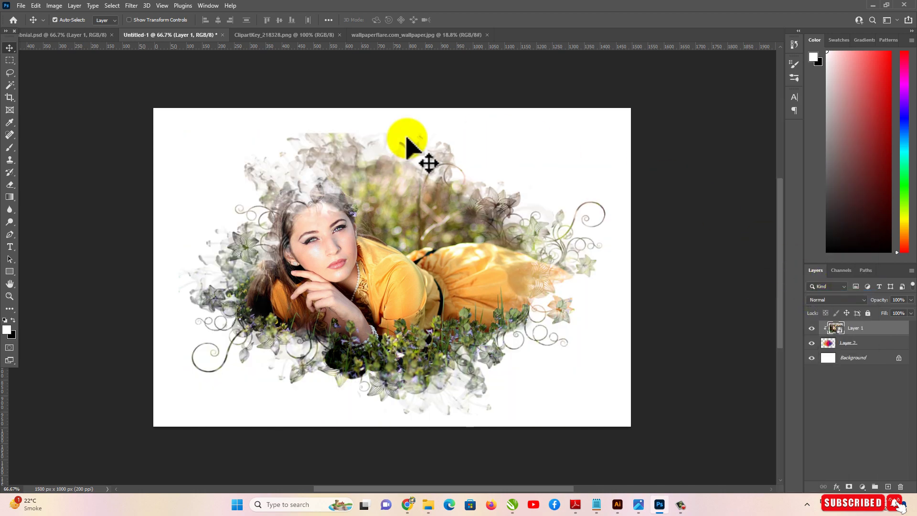
{"action": "scroll", "coordinate": [458, 325], "scroll_direction": "down", "scroll_amount": 2}
{"action": "scroll", "coordinate": [458, 324], "scroll_direction": "up", "scroll_amount": 3}
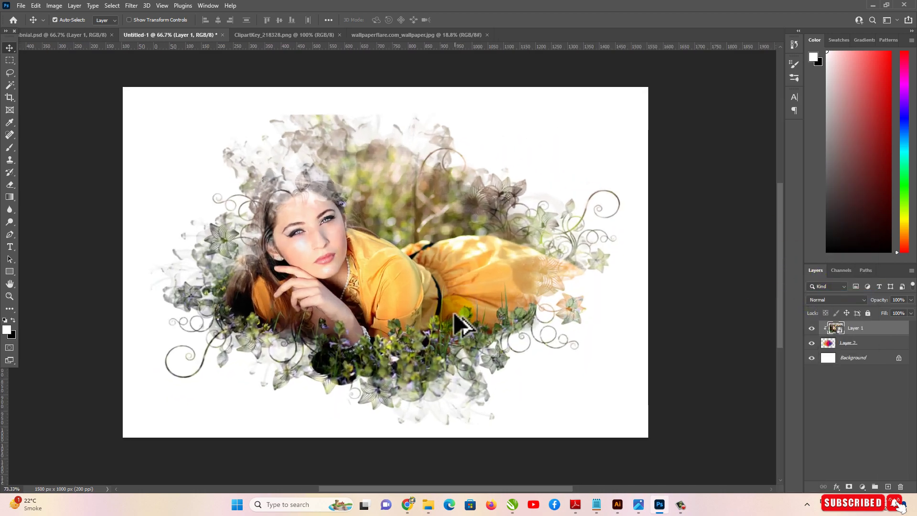
{"action": "scroll", "coordinate": [459, 324], "scroll_direction": "up", "scroll_amount": 1}
{"action": "scroll", "coordinate": [429, 308], "scroll_direction": "down", "scroll_amount": 1}
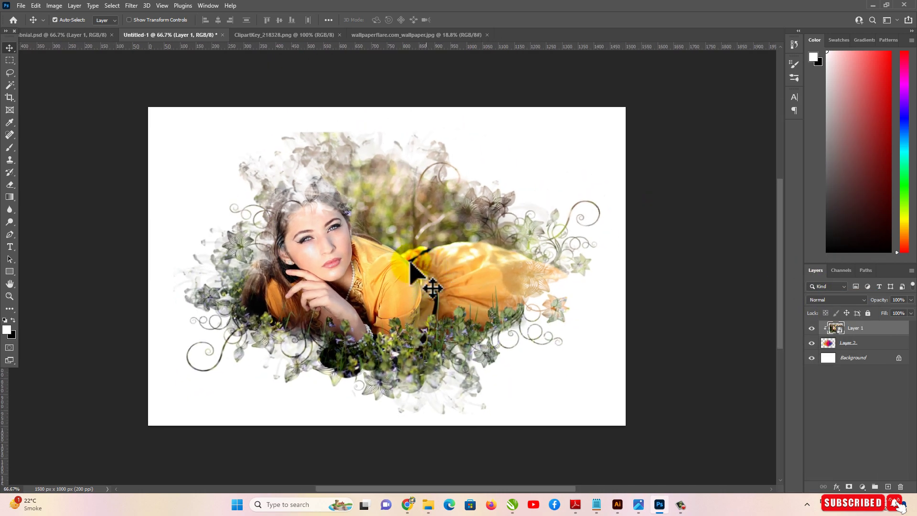
{"action": "left_click", "coordinate": [855, 334]}
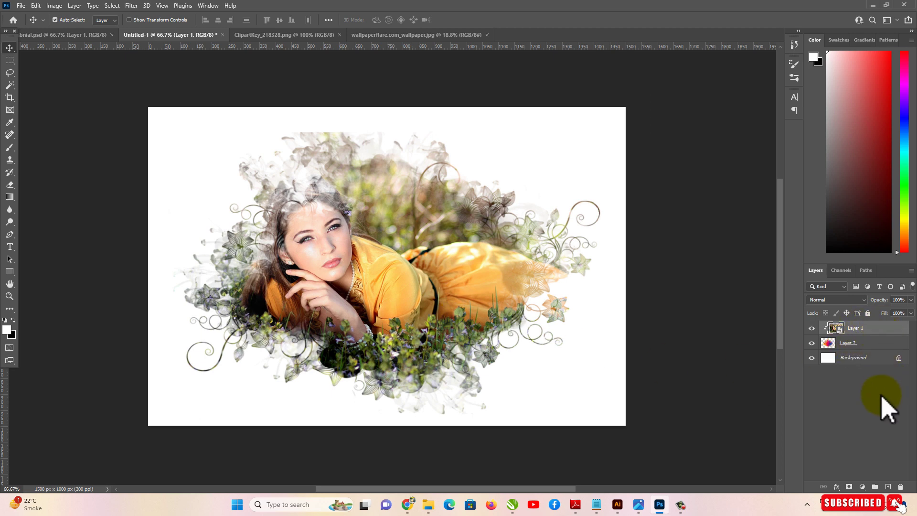
Step: Add a Gradient fill layer above the photo and expand the Oranges gradient presets
{"action": "left_click", "coordinate": [863, 487]}
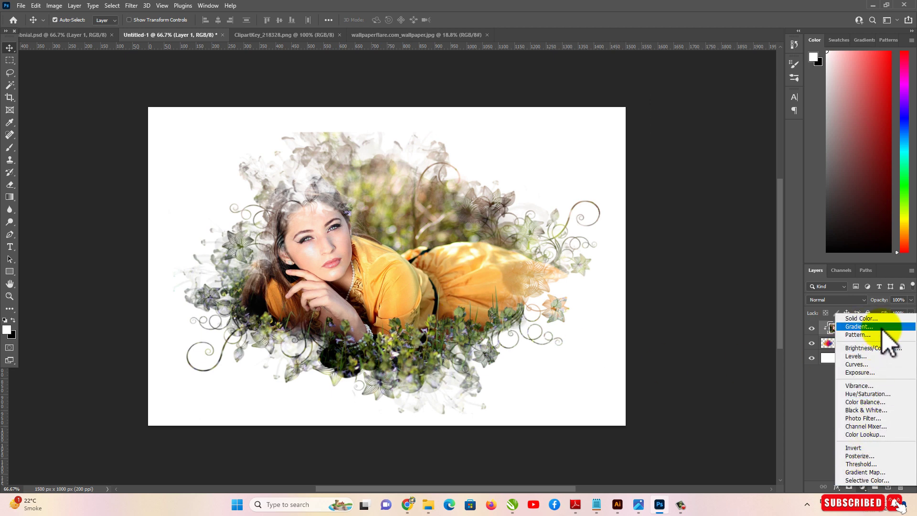
{"action": "left_click", "coordinate": [870, 327]}
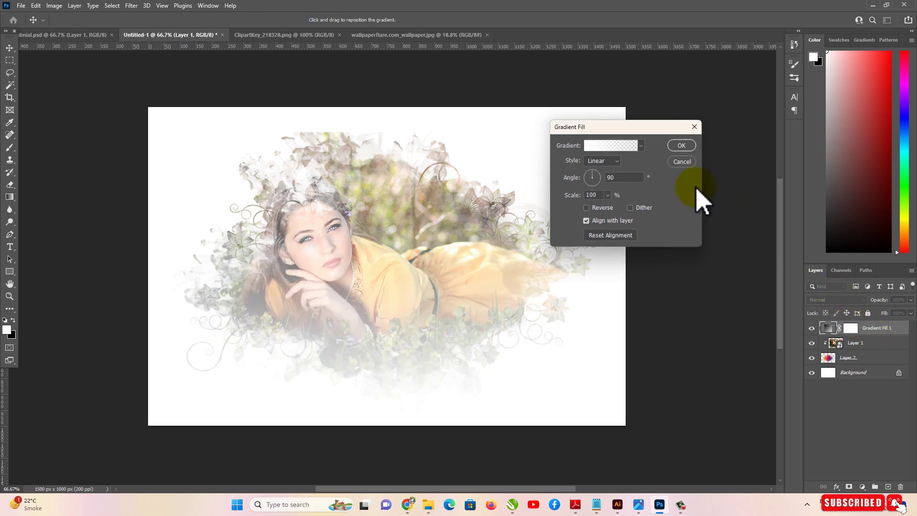
{"action": "left_click_drag", "start_coordinate": [625, 122], "coordinate": [636, 78]}
{"action": "left_click", "coordinate": [629, 101]}
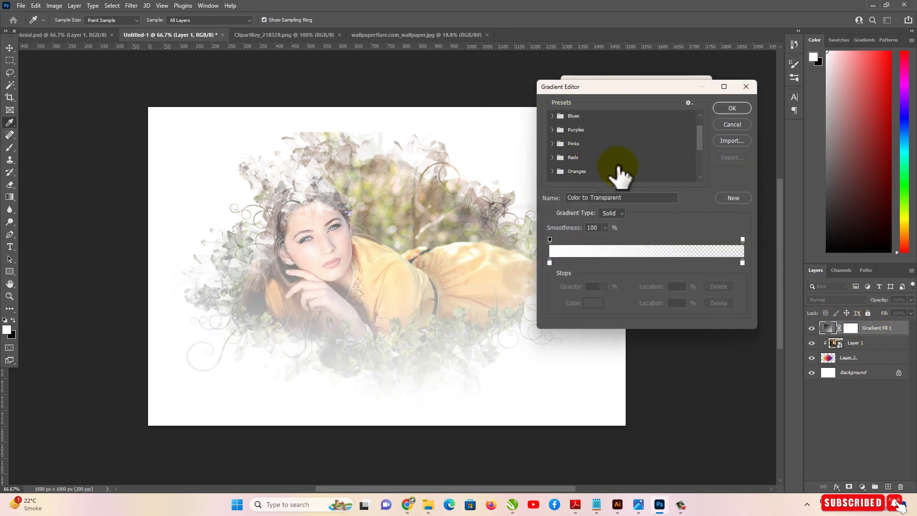
{"action": "left_click", "coordinate": [553, 162]}
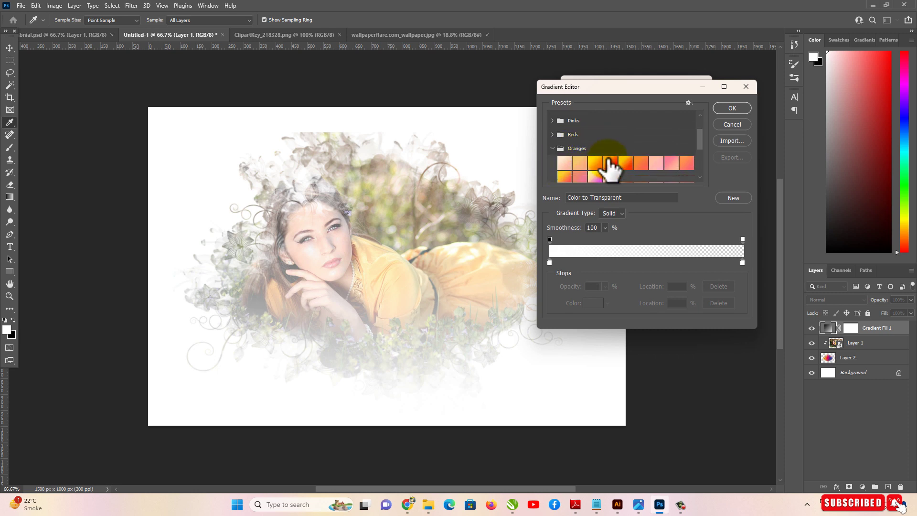
{"action": "left_click", "coordinate": [610, 162]}
Step: Compare several orange presets, settle on Orange_05, and commit Gradient Fill 1
{"action": "left_click", "coordinate": [640, 162]}
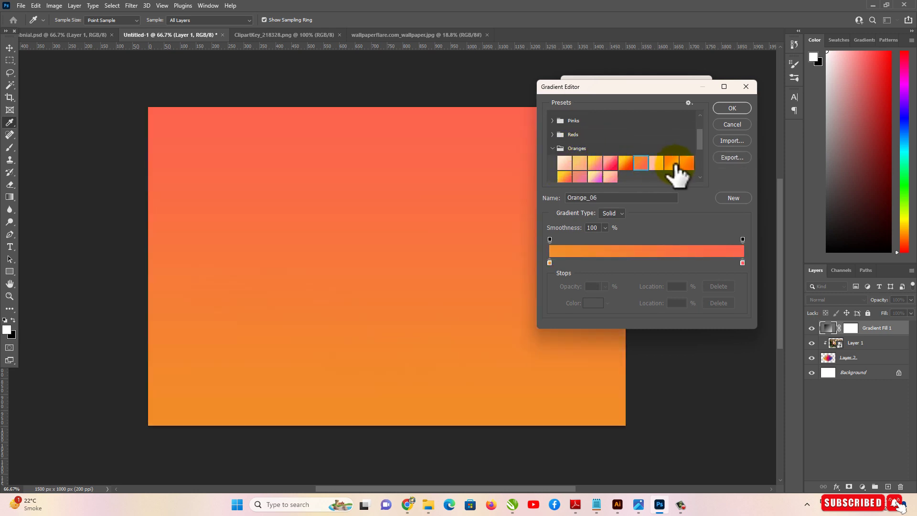
{"action": "left_click", "coordinate": [612, 165]}
{"action": "scroll", "coordinate": [614, 167], "scroll_direction": "down", "scroll_amount": 1}
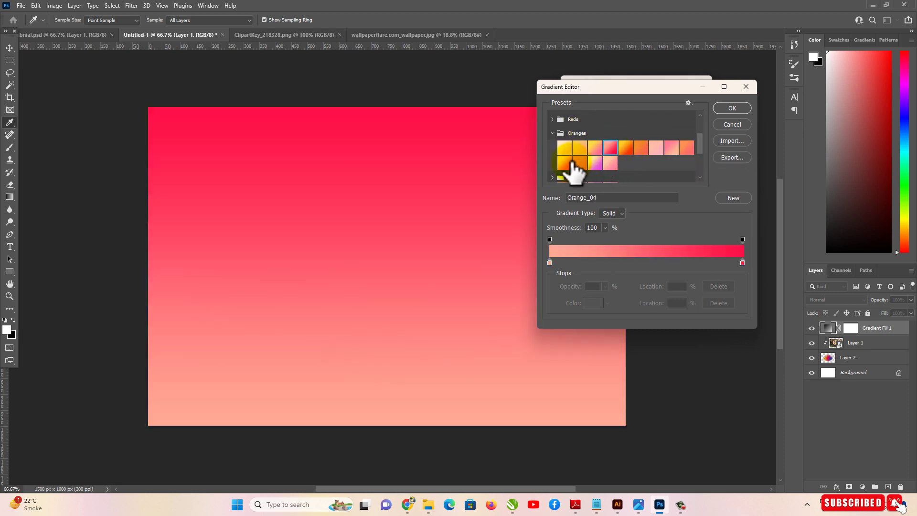
{"action": "left_click", "coordinate": [564, 161]}
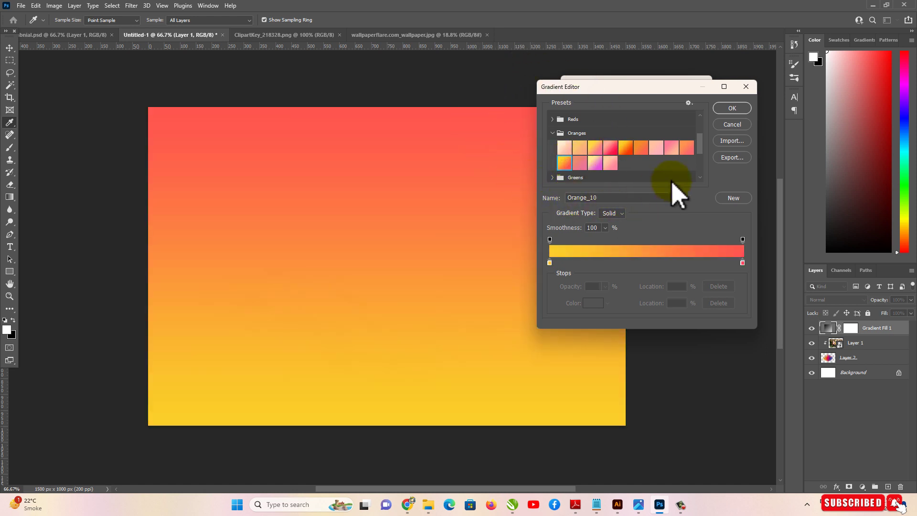
{"action": "left_click", "coordinate": [686, 148]}
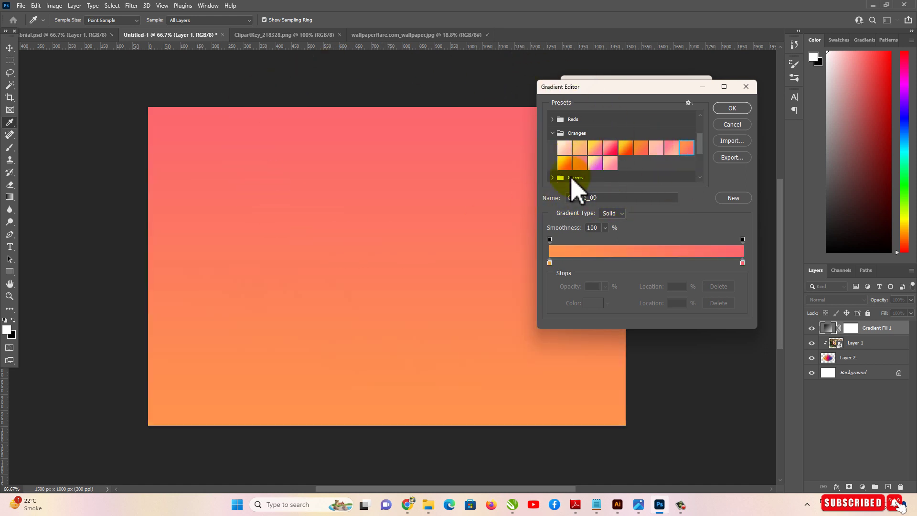
{"action": "left_click", "coordinate": [610, 147]}
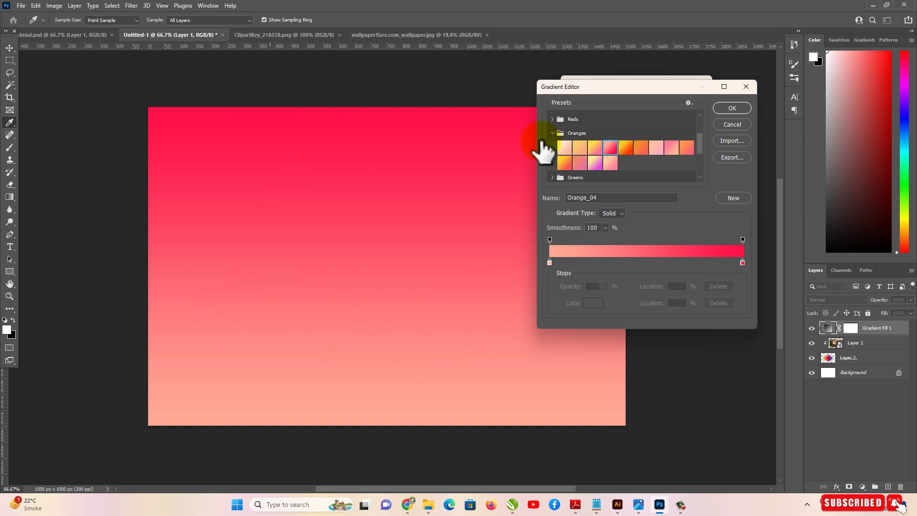
{"action": "left_click", "coordinate": [625, 147]}
{"action": "left_click", "coordinate": [641, 147]}
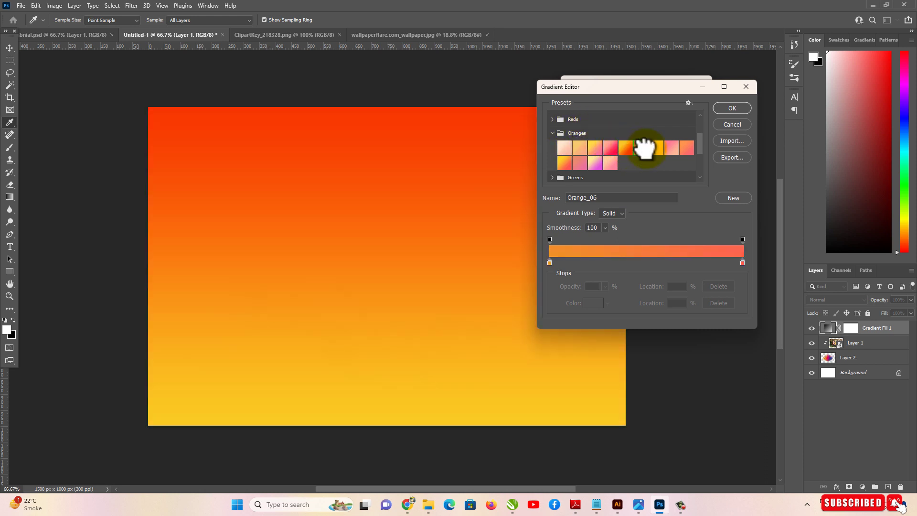
{"action": "left_click", "coordinate": [625, 148]}
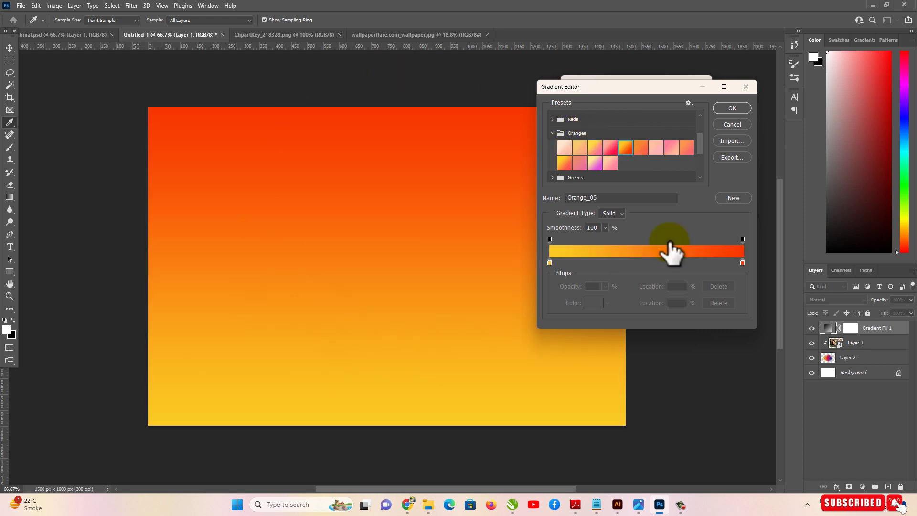
{"action": "left_click", "coordinate": [732, 108]}
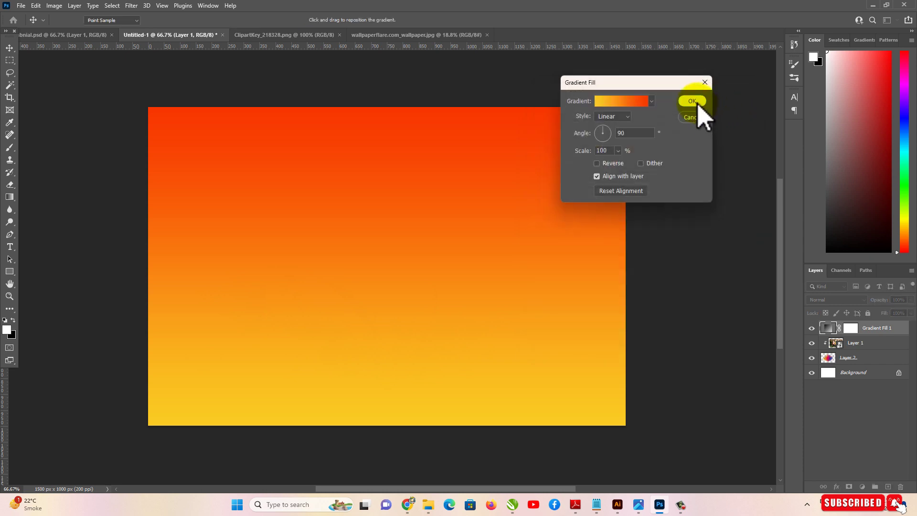
{"action": "left_click", "coordinate": [695, 102]}
{"action": "left_click", "coordinate": [832, 300]}
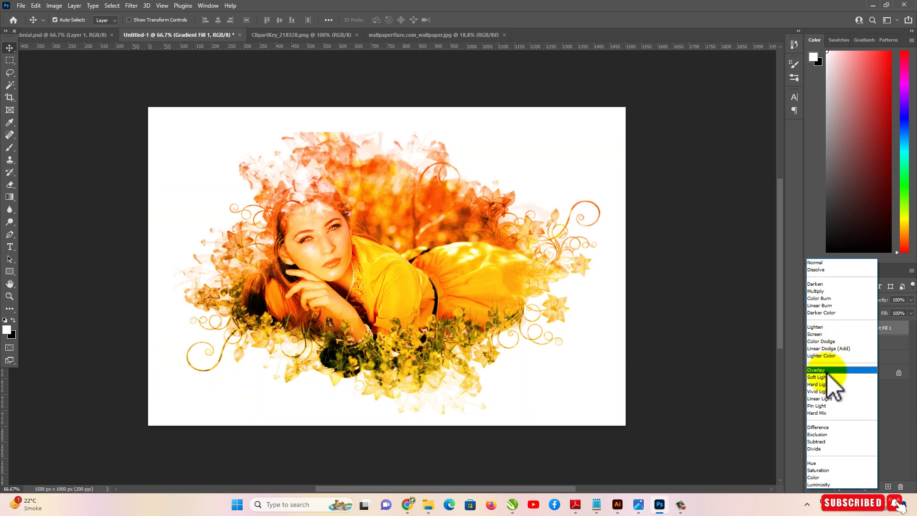
Step: Set Gradient Fill 1's blend mode to Soft Light for a warm golden tint
{"action": "left_click", "coordinate": [828, 377]}
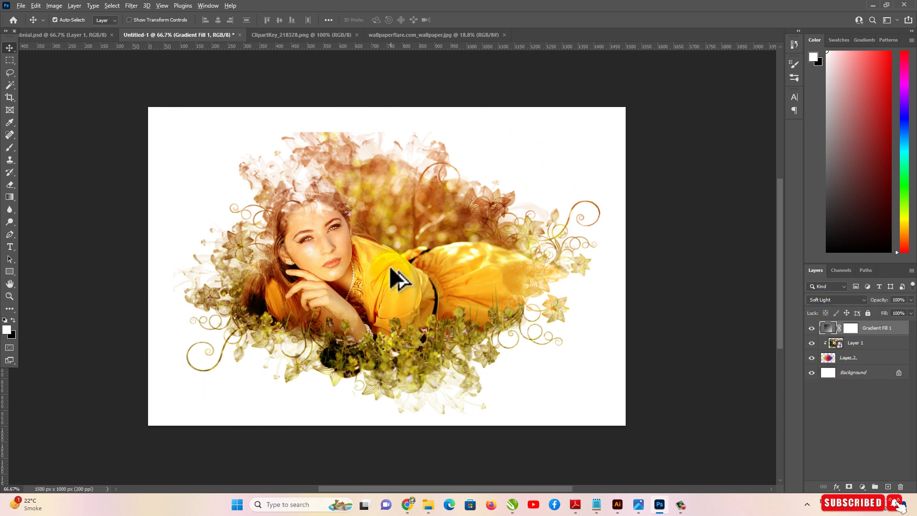
{"action": "scroll", "coordinate": [392, 269], "scroll_direction": "up", "scroll_amount": 2}
{"action": "left_click", "coordinate": [418, 161]}
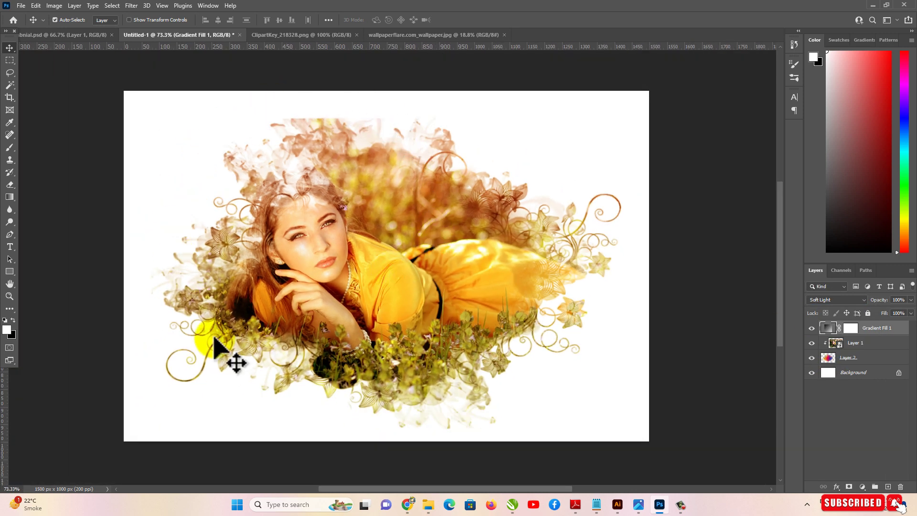
{"action": "left_click", "coordinate": [695, 317]}
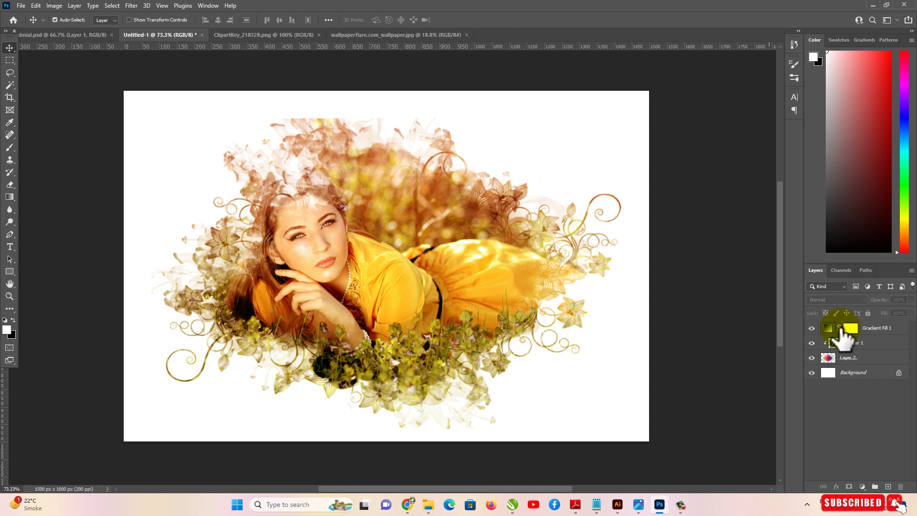
Step: Hide the orange Gradient Fill 1 and add a new Gradient fill layer above Layer 1
{"action": "left_click", "coordinate": [843, 330]}
{"action": "left_click", "coordinate": [811, 328]}
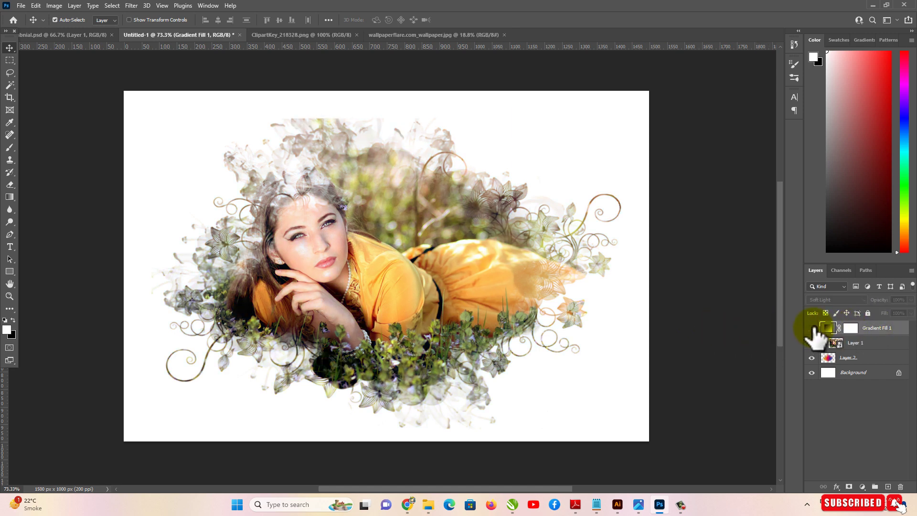
{"action": "left_click", "coordinate": [872, 346]}
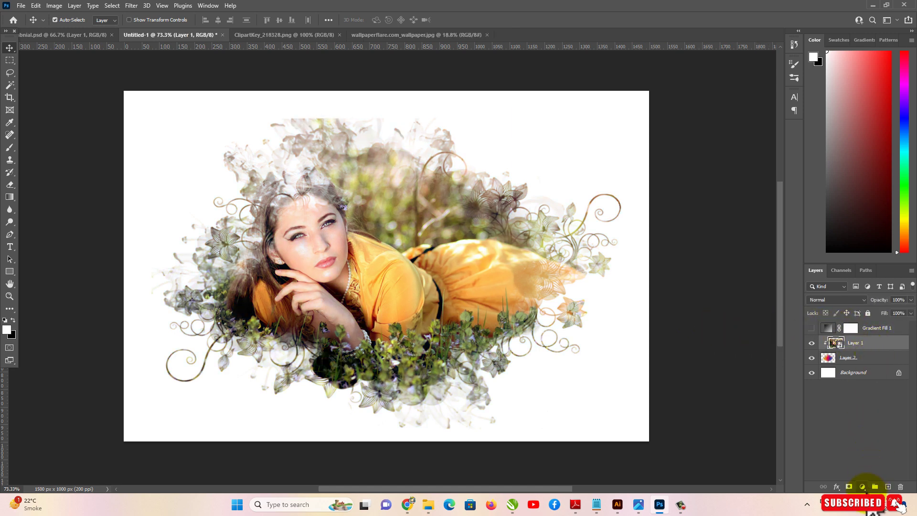
{"action": "left_click", "coordinate": [863, 487]}
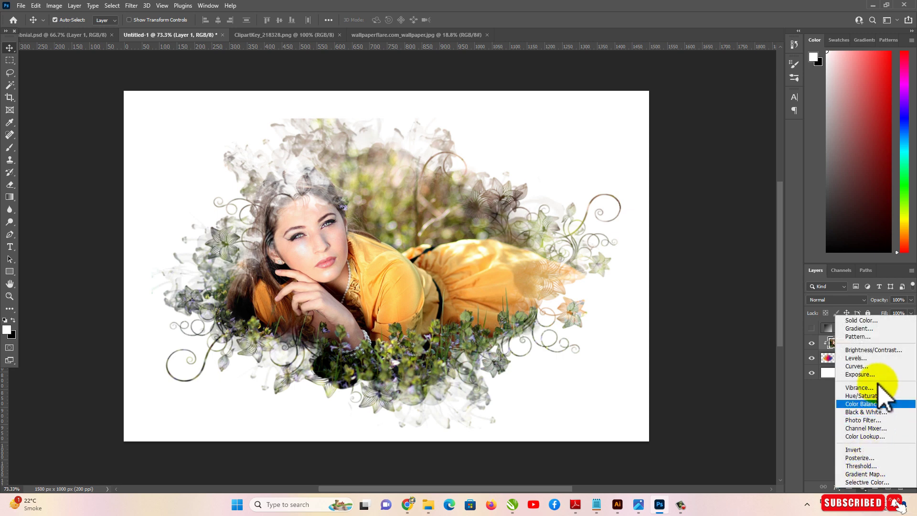
{"action": "left_click", "coordinate": [859, 329]}
Step: Browse the Greens presets, choose Green_15, and commit Gradient Fill 2
{"action": "left_click", "coordinate": [638, 102]}
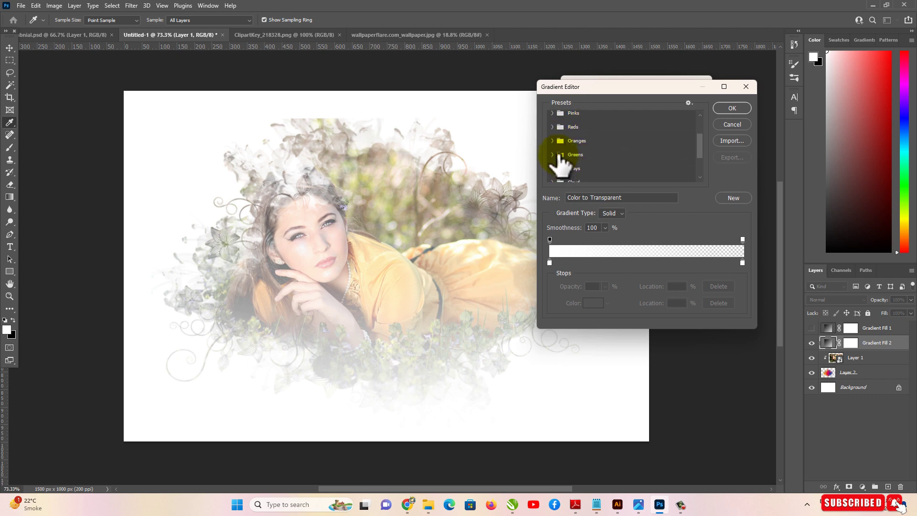
{"action": "left_click", "coordinate": [554, 154]}
{"action": "left_click", "coordinate": [593, 169]}
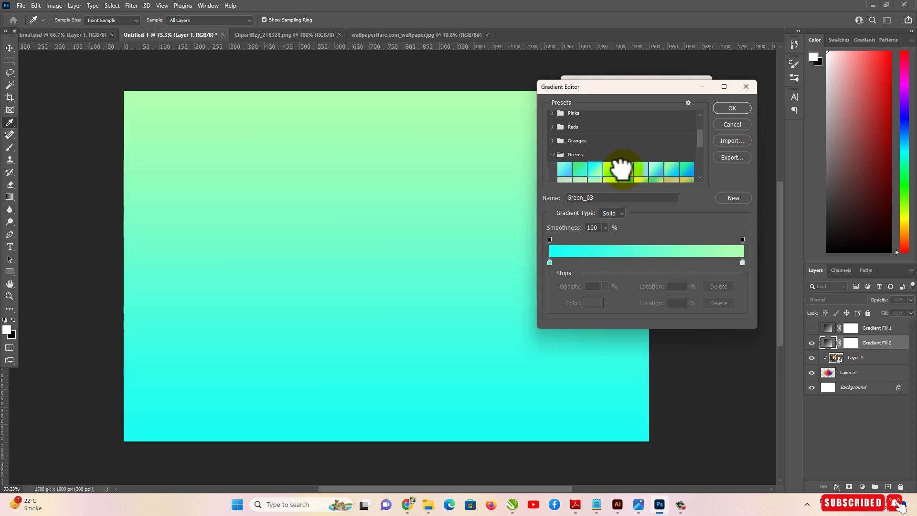
{"action": "scroll", "coordinate": [639, 172], "scroll_direction": "down", "scroll_amount": 1}
{"action": "left_click", "coordinate": [639, 175]}
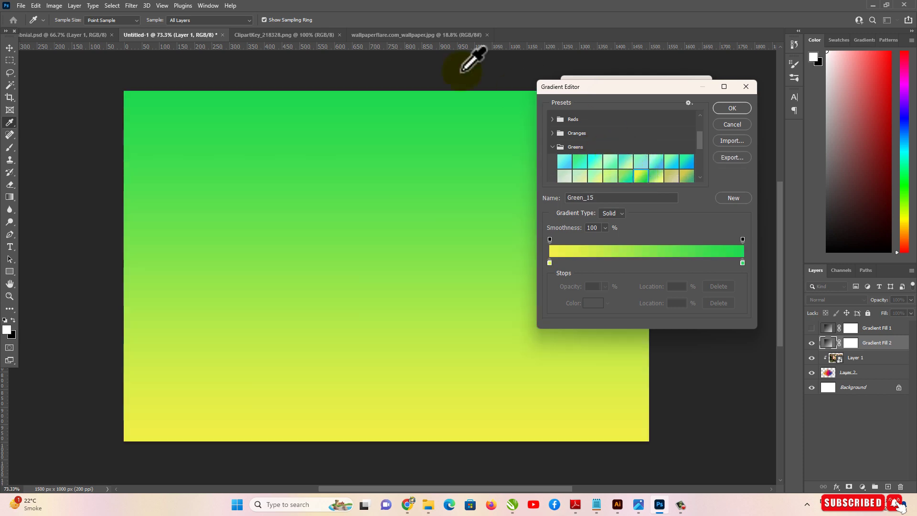
{"action": "scroll", "coordinate": [635, 148], "scroll_direction": "down", "scroll_amount": 1}
{"action": "left_click", "coordinate": [610, 146]}
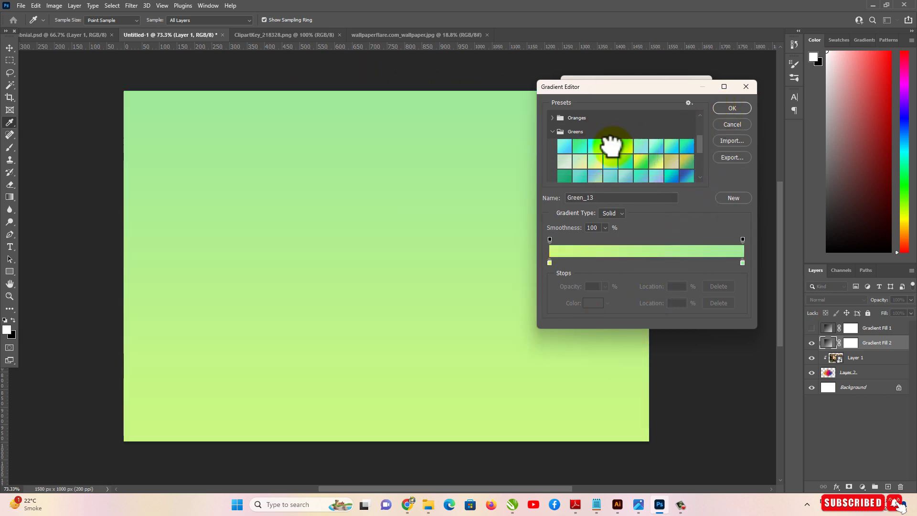
{"action": "left_click", "coordinate": [610, 162]}
{"action": "left_click", "coordinate": [642, 153]}
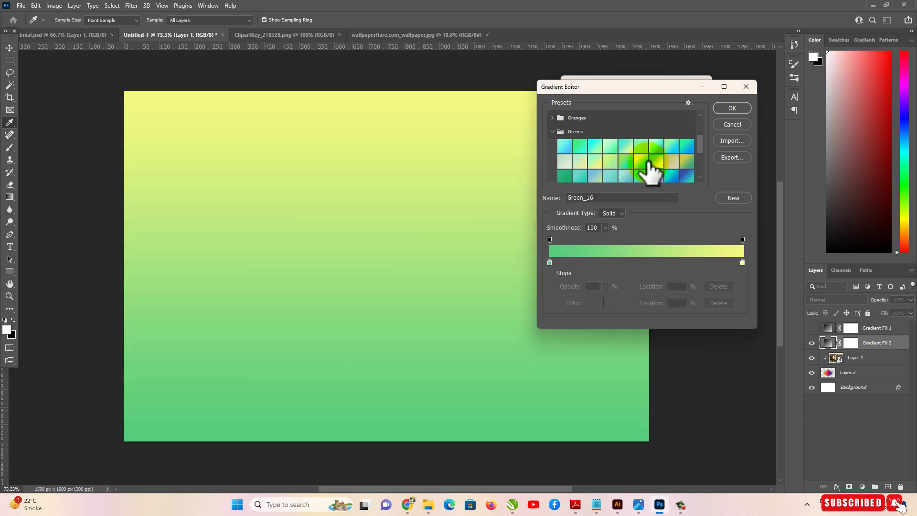
{"action": "left_click", "coordinate": [732, 108]}
{"action": "left_click", "coordinate": [697, 101]}
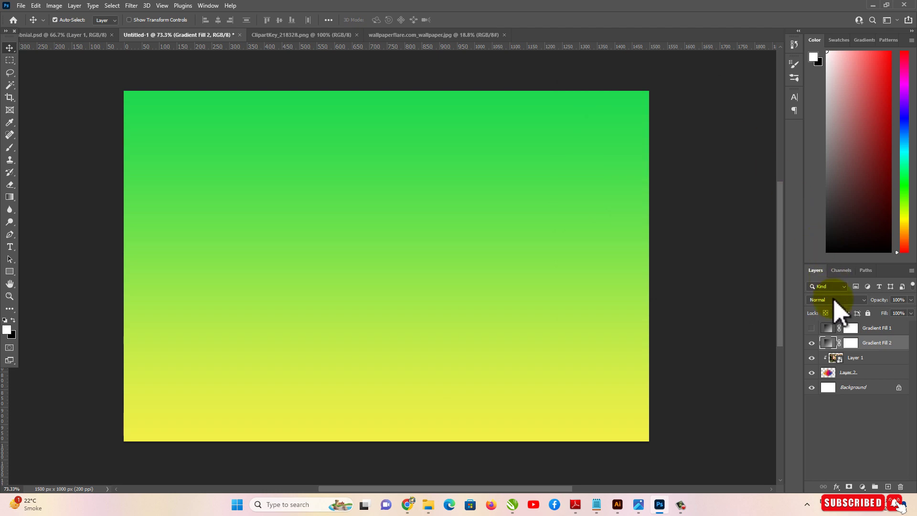
Step: Set Gradient Fill 2 to Soft Light and compare against the orange fill, leaving Fill 1 hidden
{"action": "left_click", "coordinate": [836, 300]}
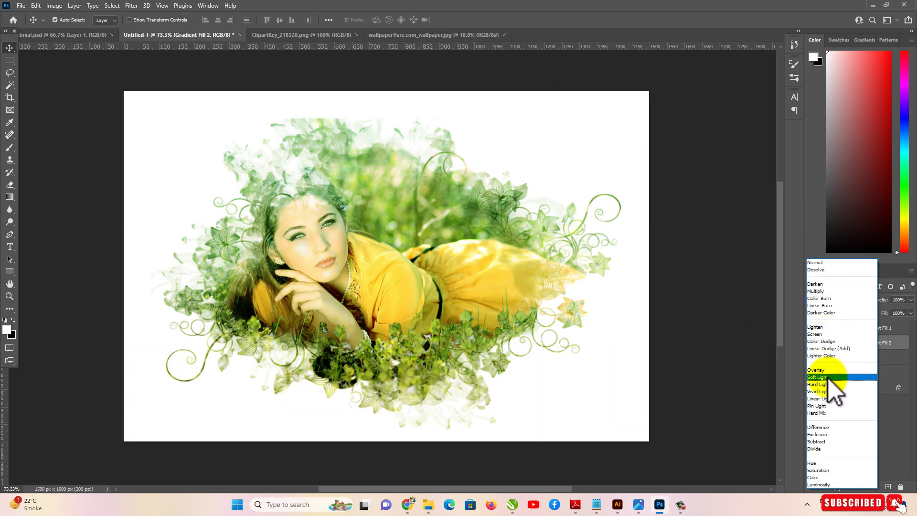
{"action": "left_click", "coordinate": [834, 378]}
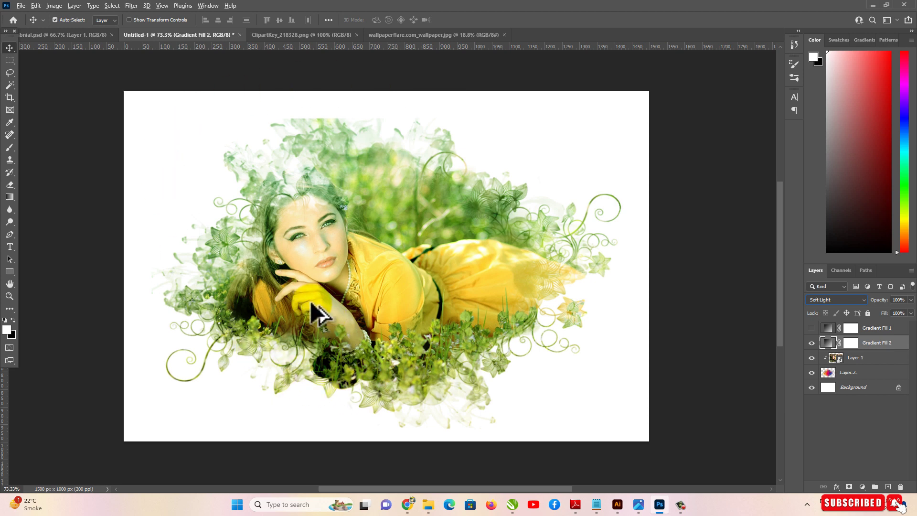
{"action": "scroll", "coordinate": [334, 296], "scroll_direction": "up", "scroll_amount": 2}
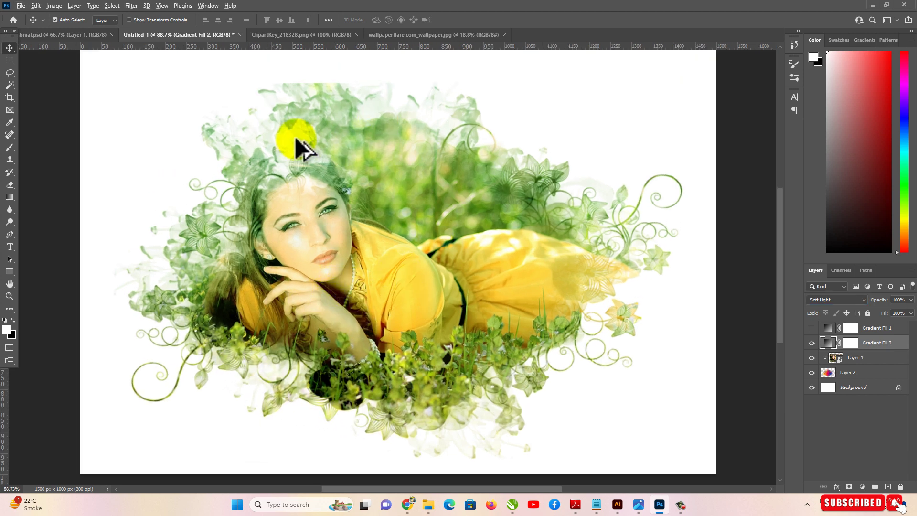
{"action": "left_click", "coordinate": [811, 328]}
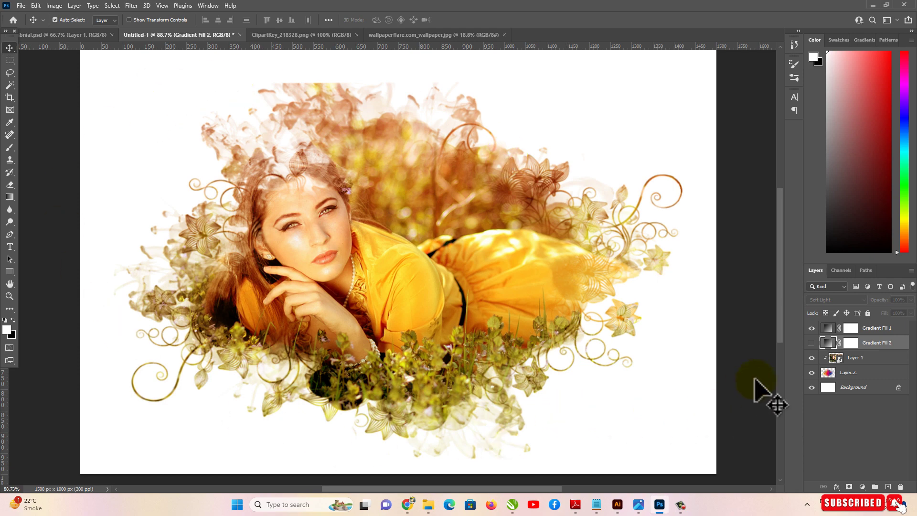
{"action": "left_click", "coordinate": [812, 329]}
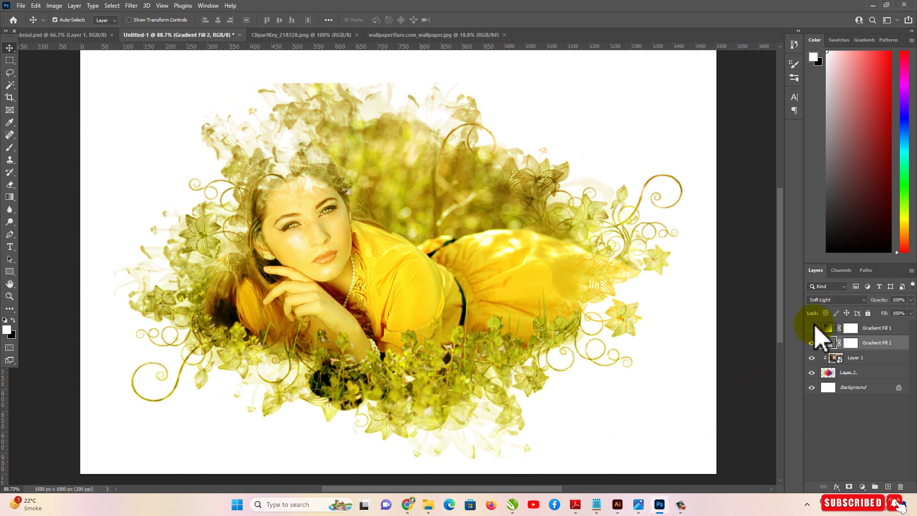
{"action": "left_click", "coordinate": [812, 329]}
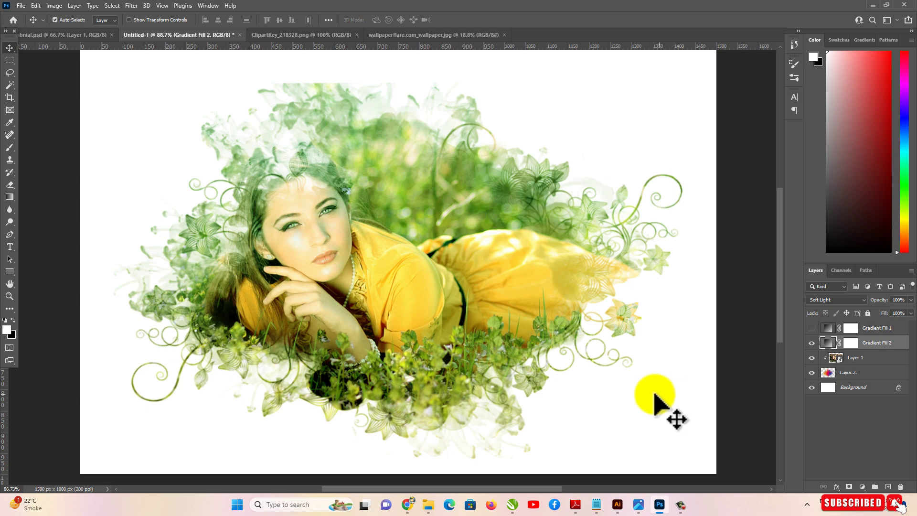
Step: Glance at the thumbnail.psd document, then return to the Untitled-1 composite
{"action": "left_click", "coordinate": [62, 35]}
{"action": "scroll", "coordinate": [405, 329], "scroll_direction": "up", "scroll_amount": 3}
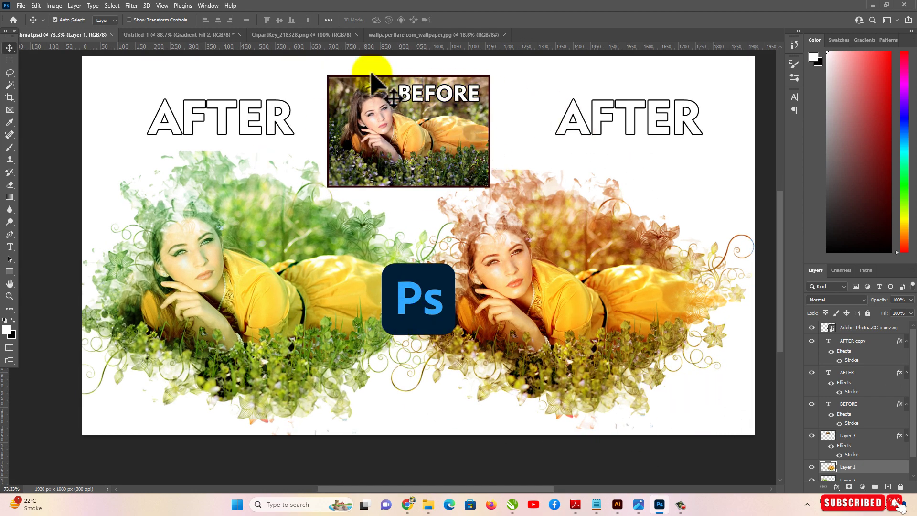
{"action": "left_click", "coordinate": [210, 35]}
Step: Hide the green Gradient Fill 2 so the orange Gradient Fill 1 Soft Light tint shows
{"action": "scroll", "coordinate": [450, 344], "scroll_direction": "down", "scroll_amount": 1}
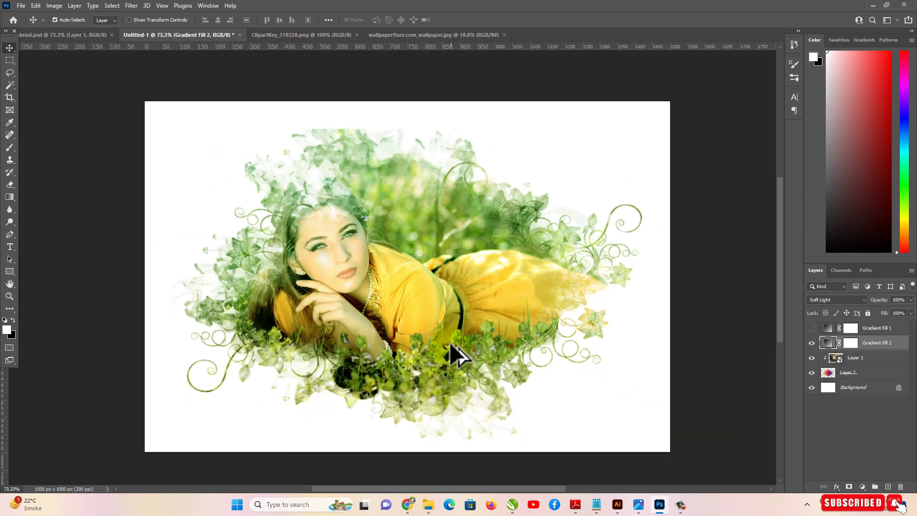
{"action": "scroll", "coordinate": [478, 331], "scroll_direction": "down", "scroll_amount": 1}
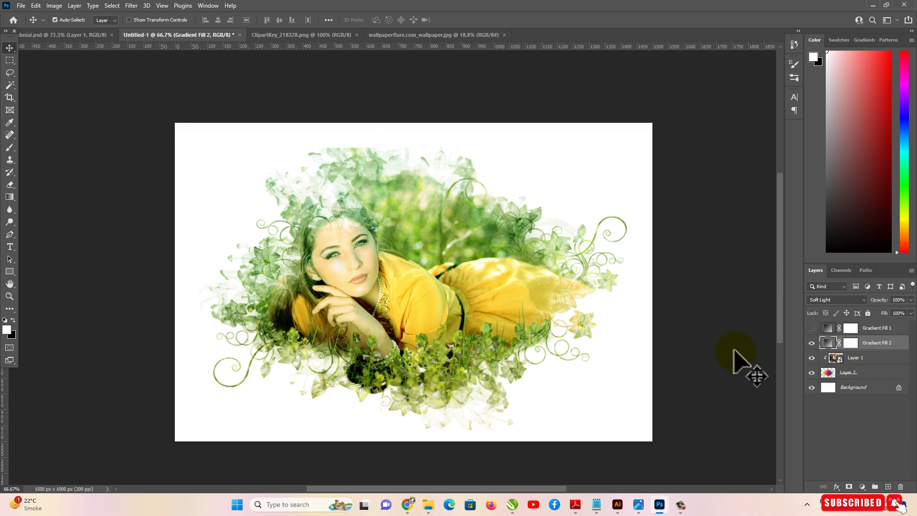
{"action": "left_click", "coordinate": [811, 343]}
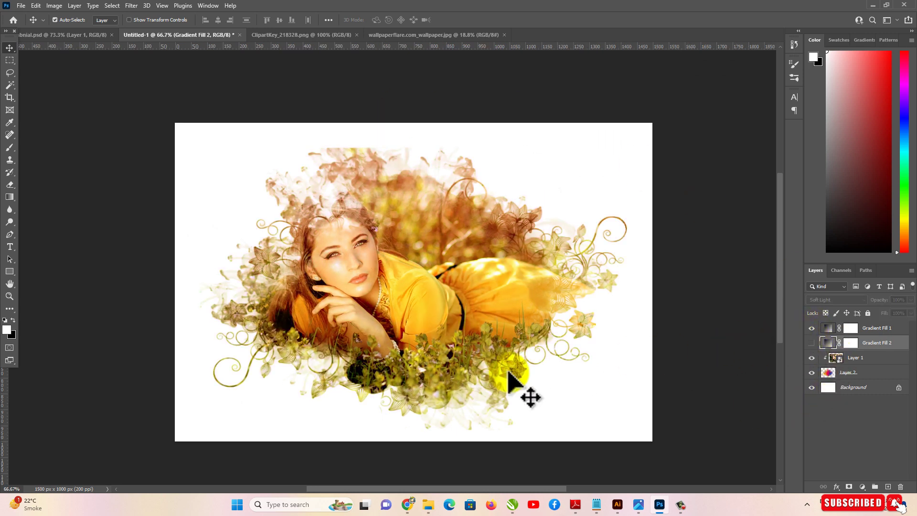
{"action": "scroll", "coordinate": [477, 382], "scroll_direction": "up", "scroll_amount": 1}
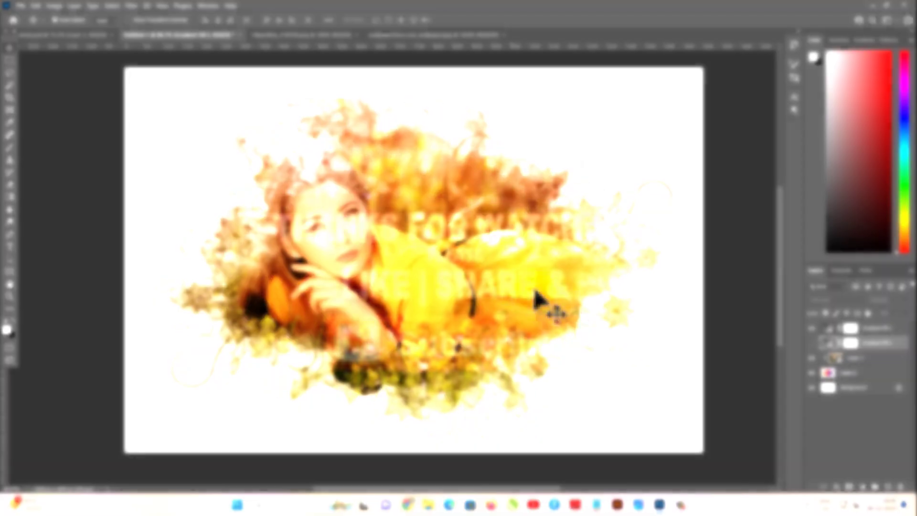